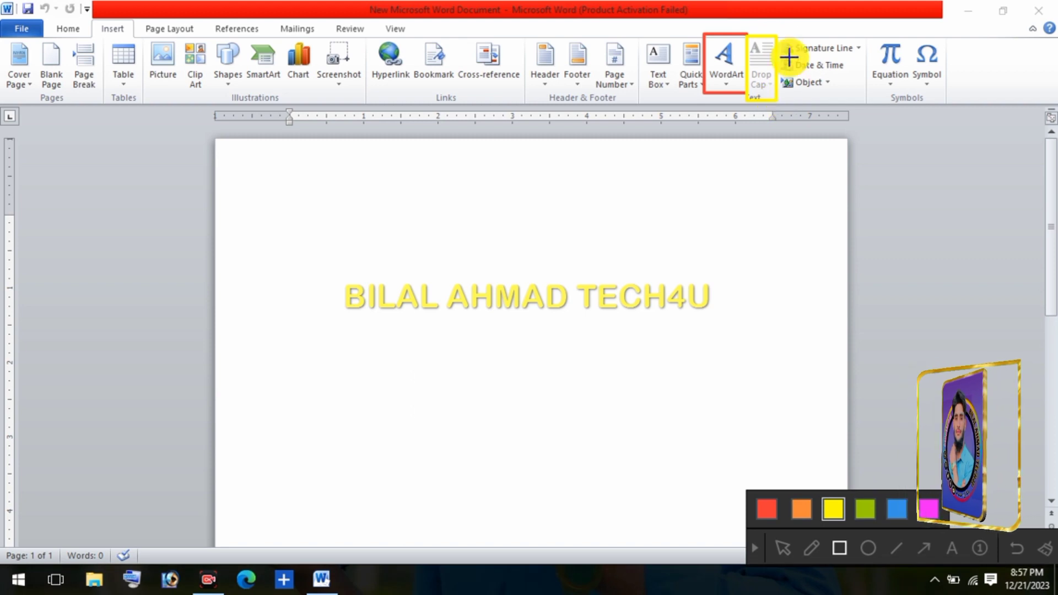
pyautogui.moveTo(783, 34); pyautogui.dragTo(857, 104)
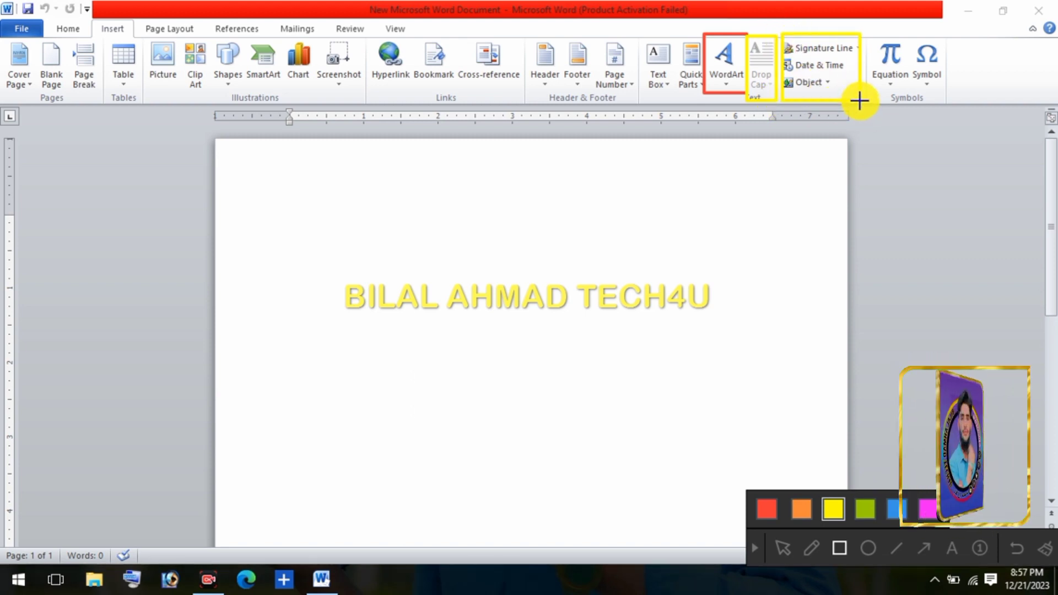
pyautogui.click(755, 550)
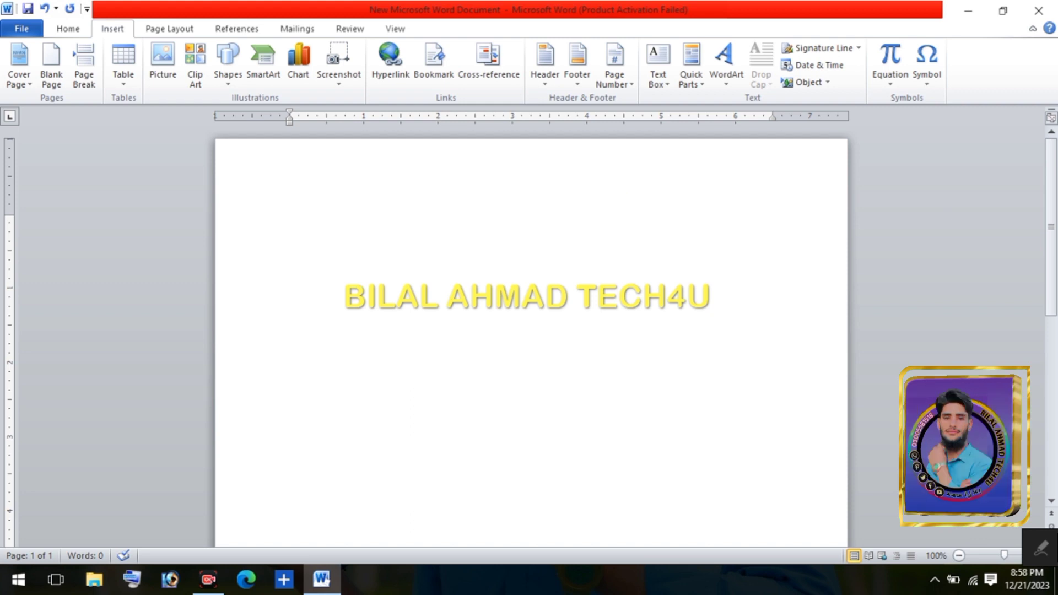
# Generate three paragraphs of sample text in the blank document with =rand(3).
pyautogui.write('=')
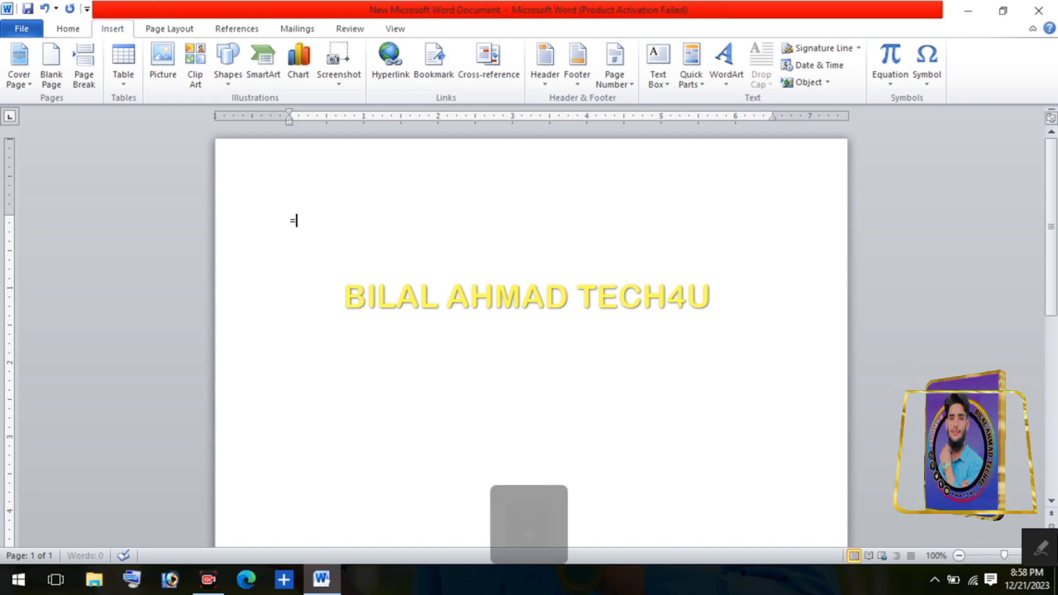
pyautogui.write('rand')
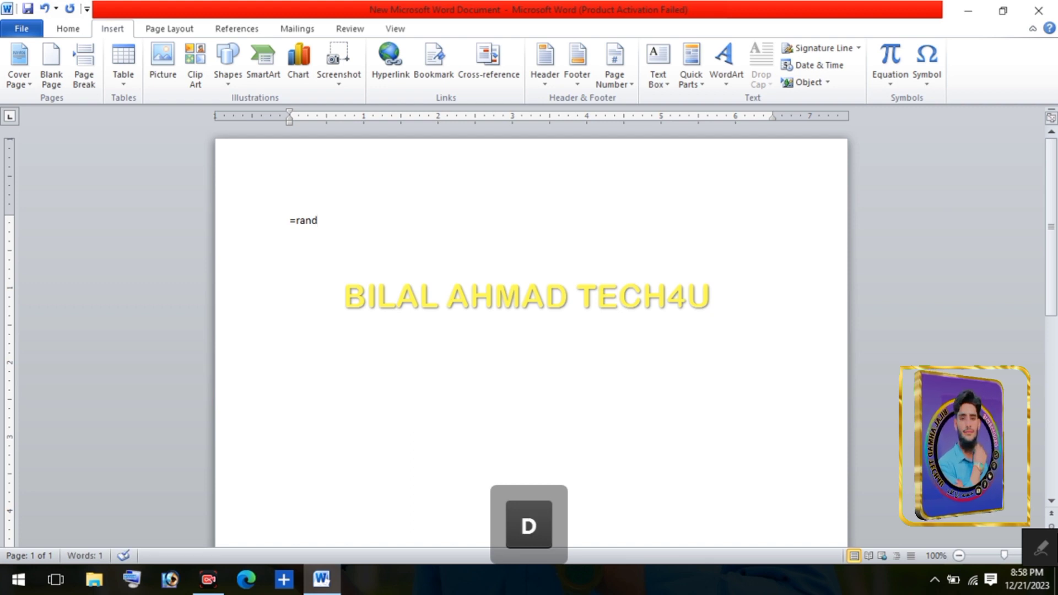
pyautogui.write('(')
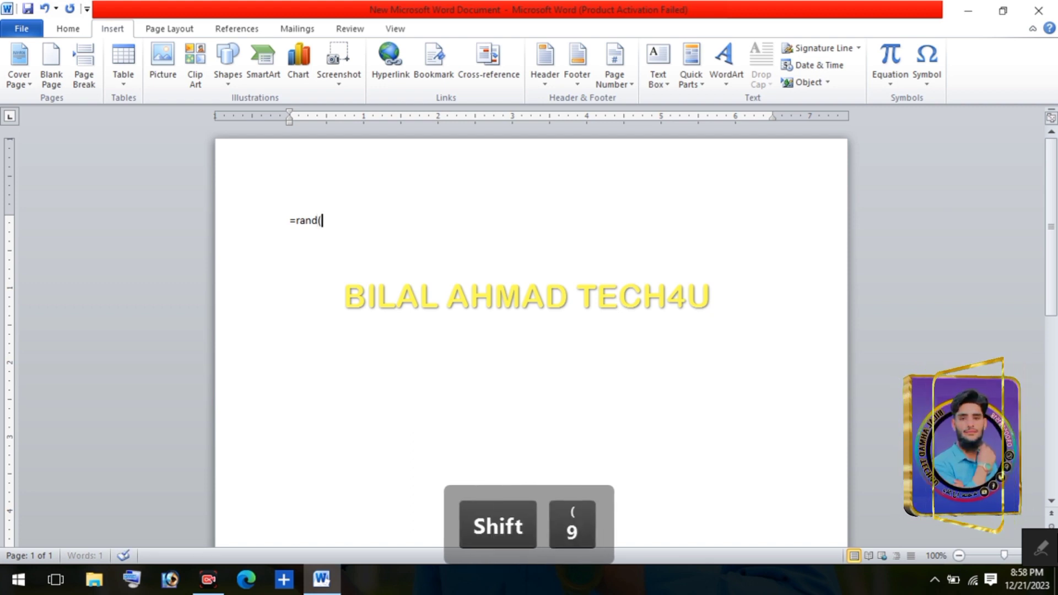
pyautogui.write('3)')
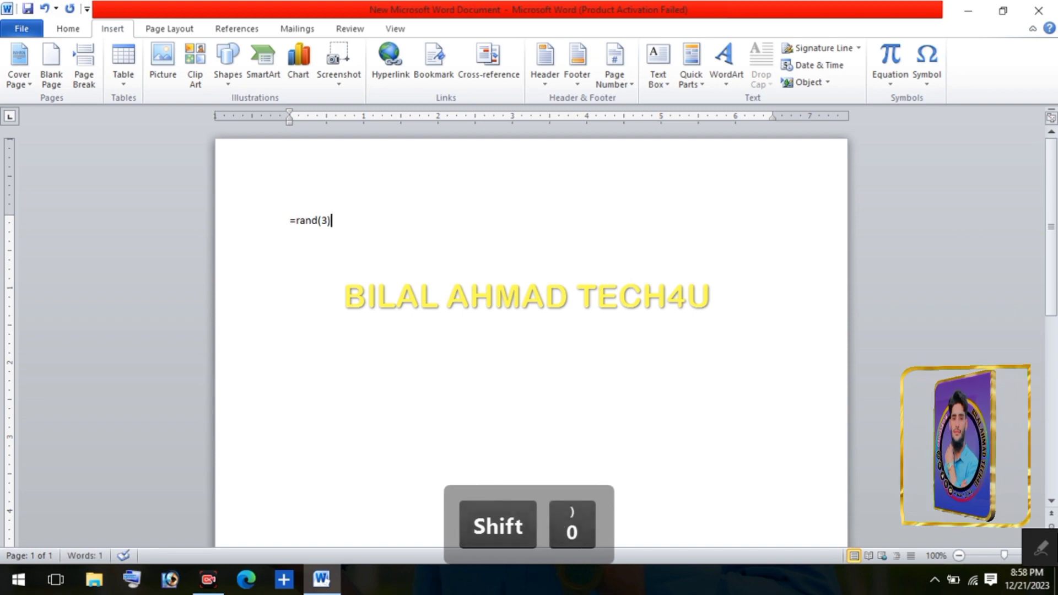
pyautogui.press('Return')
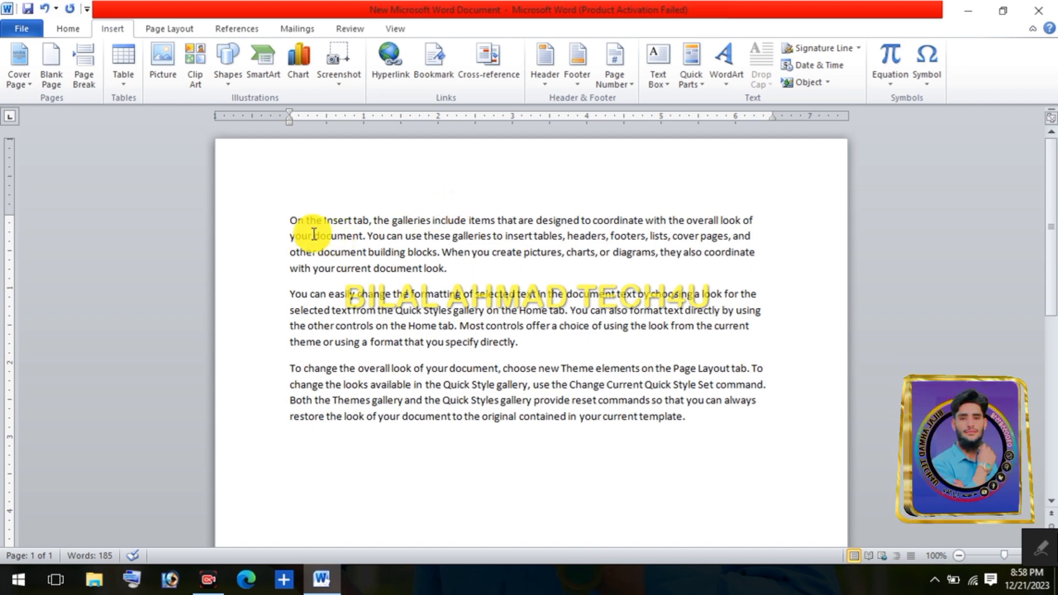
pyautogui.click(292, 219)
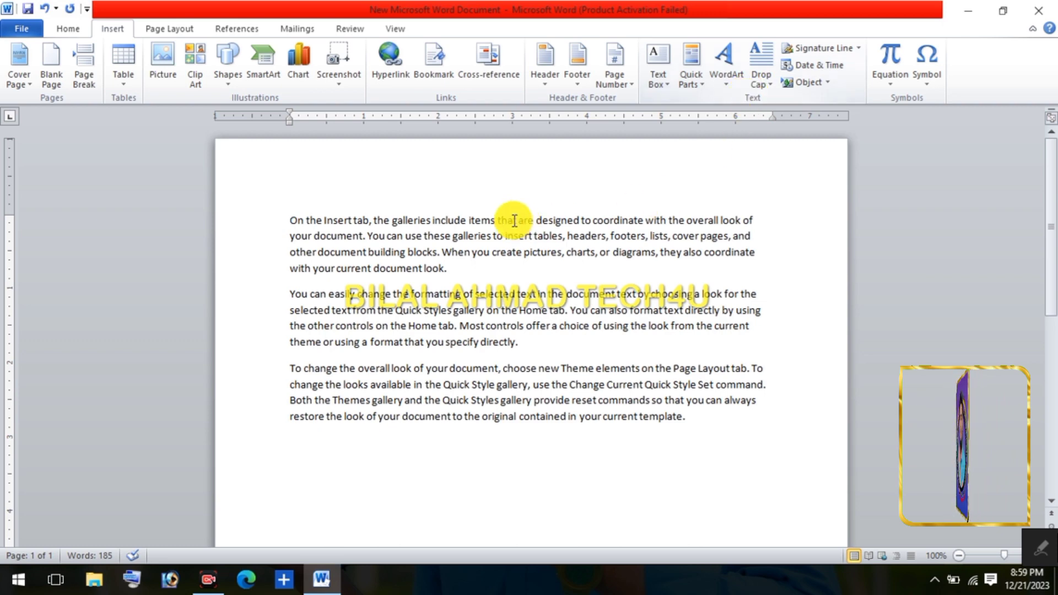
pyautogui.moveTo(289, 220); pyautogui.dragTo(392, 335)
pyautogui.click(364, 227)
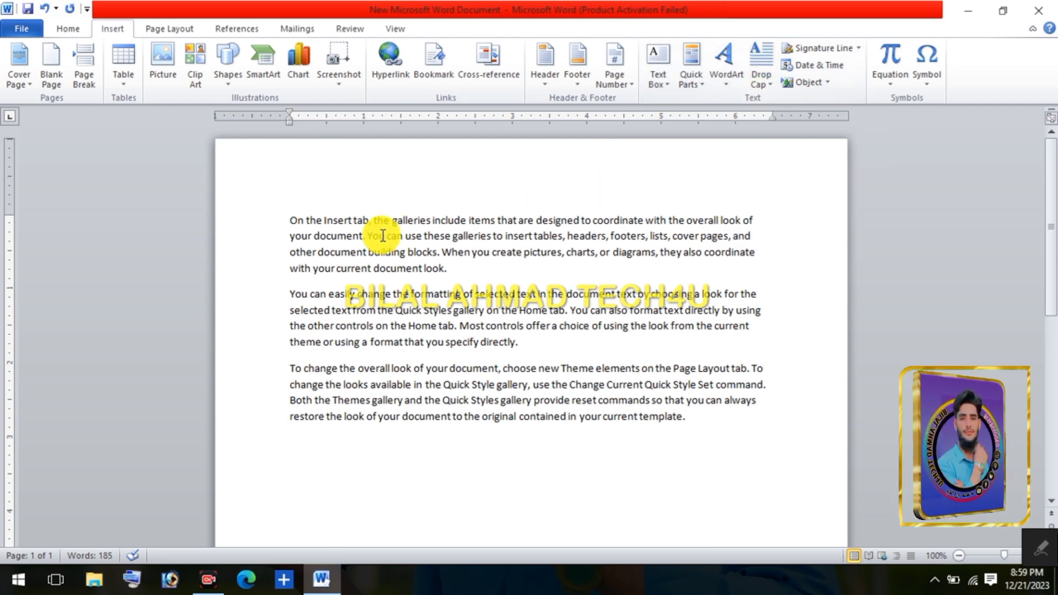
pyautogui.moveTo(292, 222); pyautogui.dragTo(432, 220)
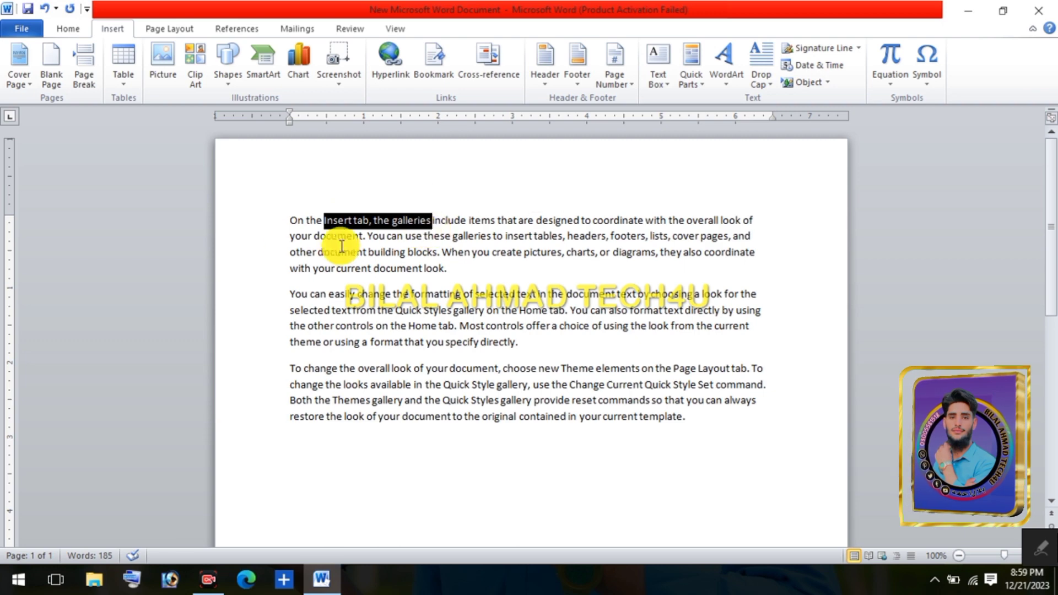
# Add a Dropped drop cap to the first paragraph and enlarge its letter O to font size 120.
pyautogui.click(288, 223)
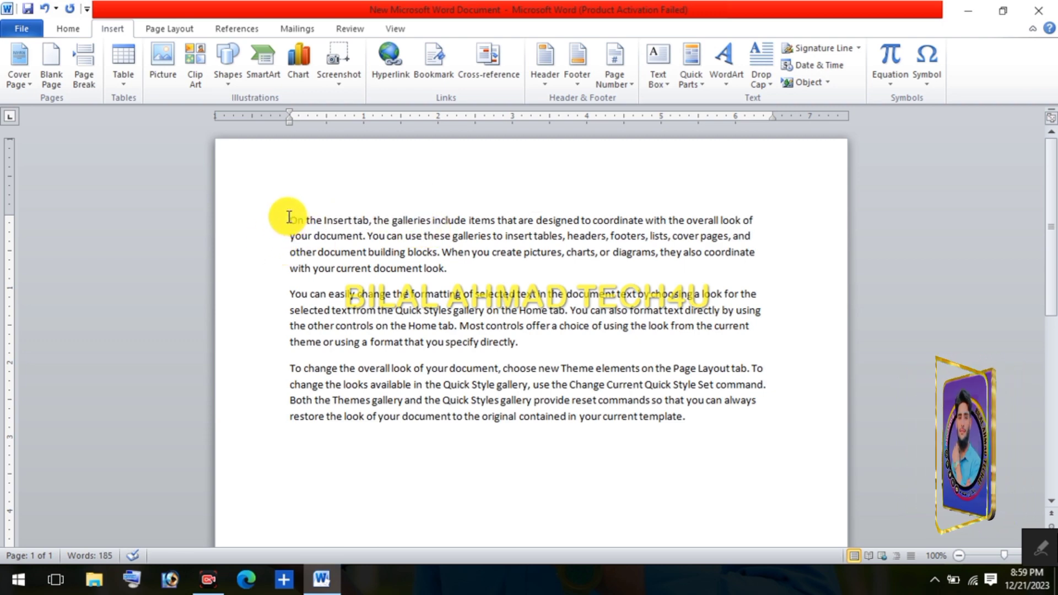
pyautogui.click(763, 80)
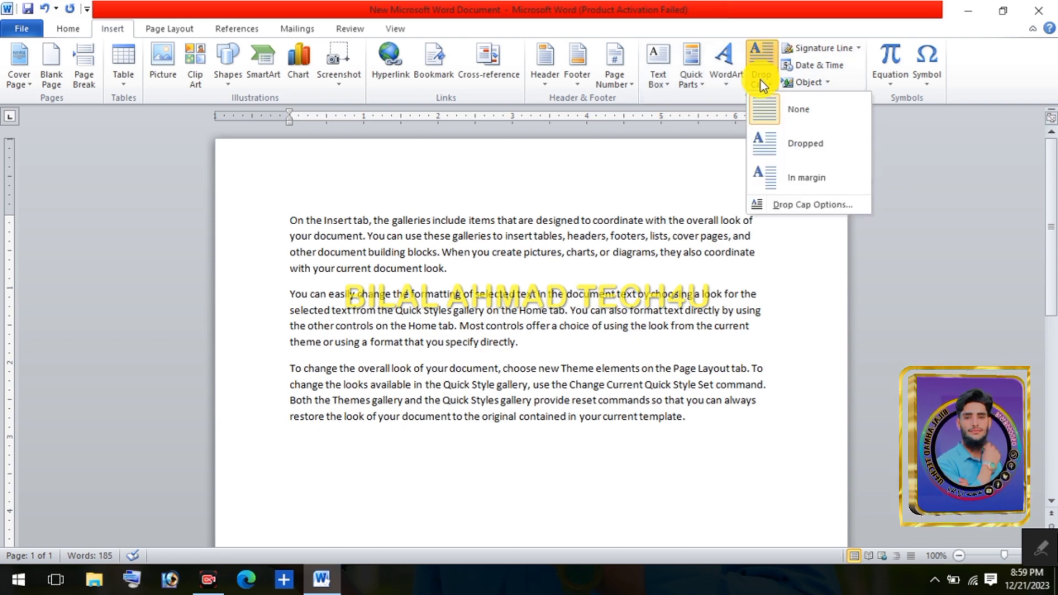
pyautogui.click(777, 146)
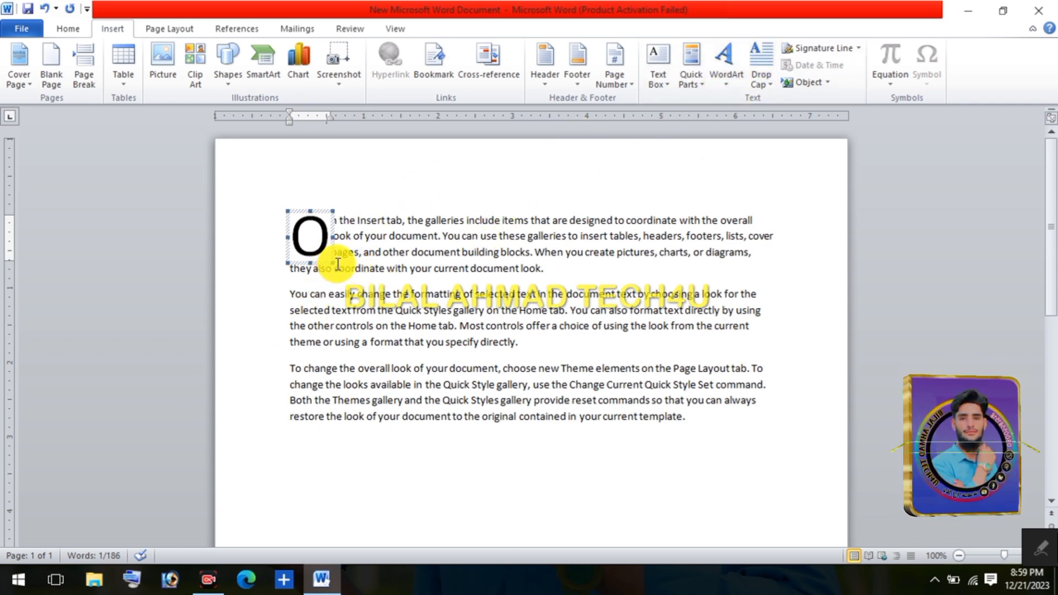
pyautogui.moveTo(334, 263); pyautogui.dragTo(386, 272)
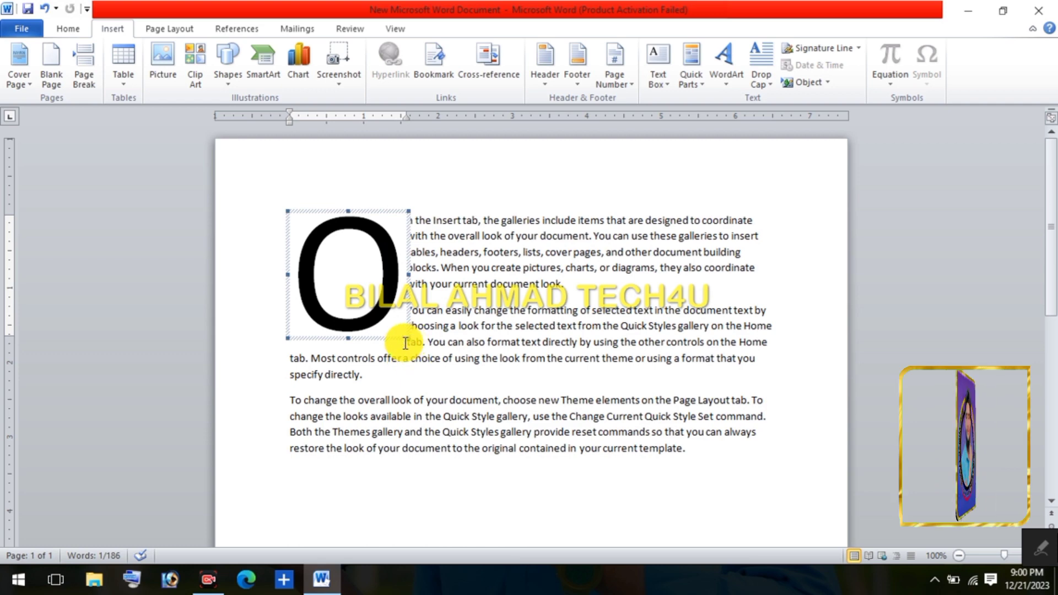
pyautogui.moveTo(407, 339); pyautogui.dragTo(370, 298)
# Try a smaller font size on the drop cap letter O and bring it back to 120.
pyautogui.click(69, 28)
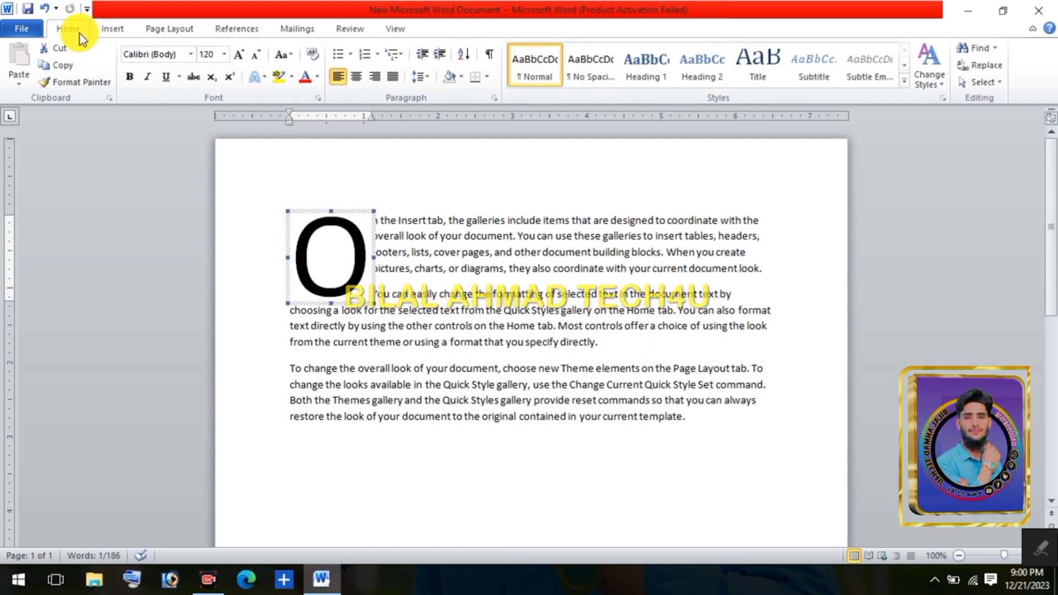
pyautogui.click(253, 54)
pyautogui.click(254, 54)
pyautogui.click(254, 55)
pyautogui.click(254, 54)
pyautogui.click(239, 55)
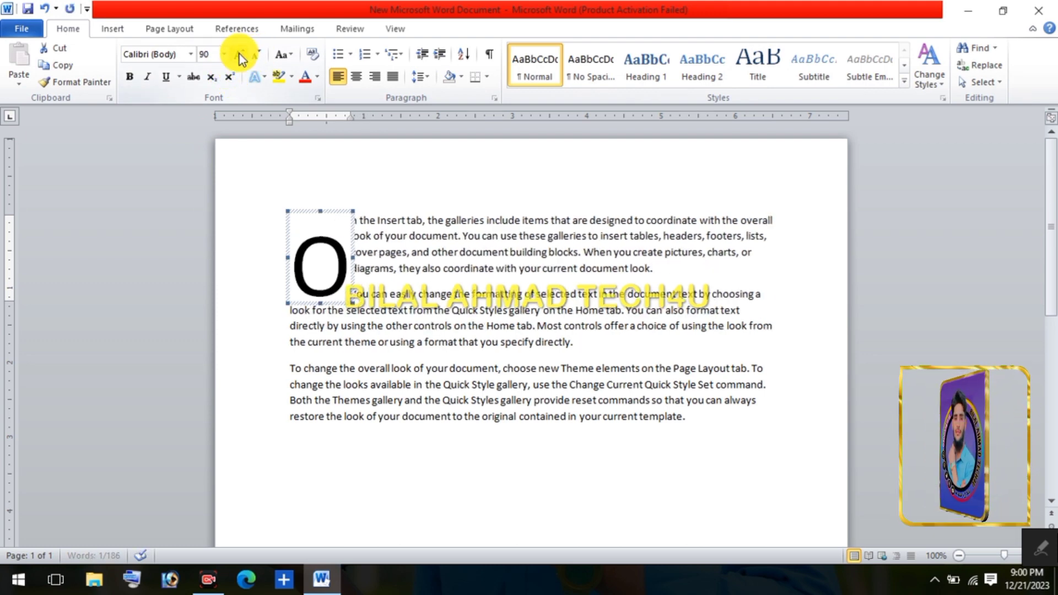
pyautogui.click(240, 54)
pyautogui.click(239, 54)
pyautogui.click(239, 55)
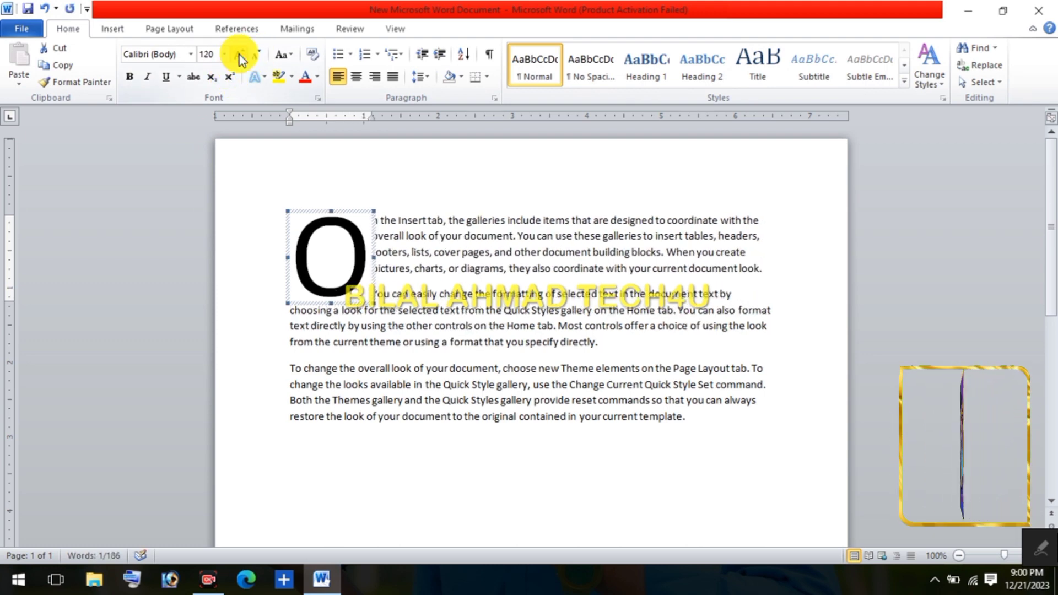
pyautogui.click(499, 268)
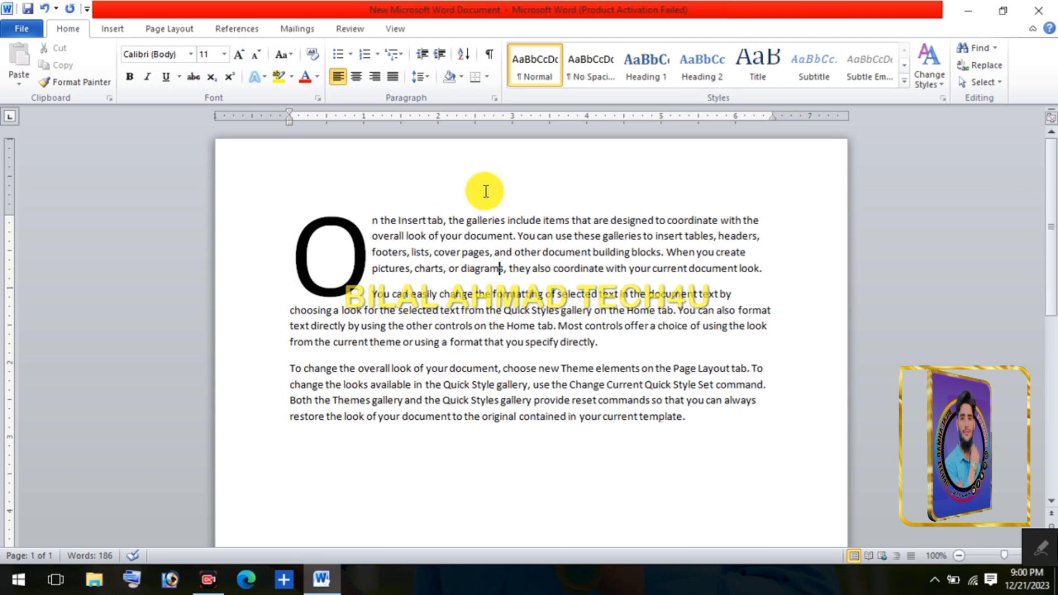
# Change the first paragraph's drop cap style to In margin.
pyautogui.click(115, 28)
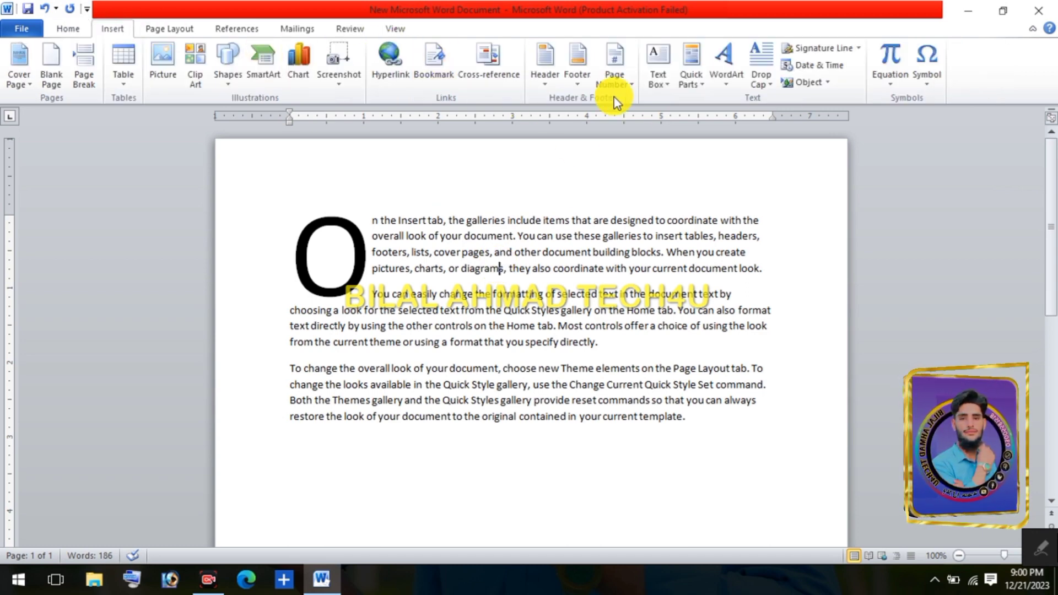
pyautogui.click(768, 85)
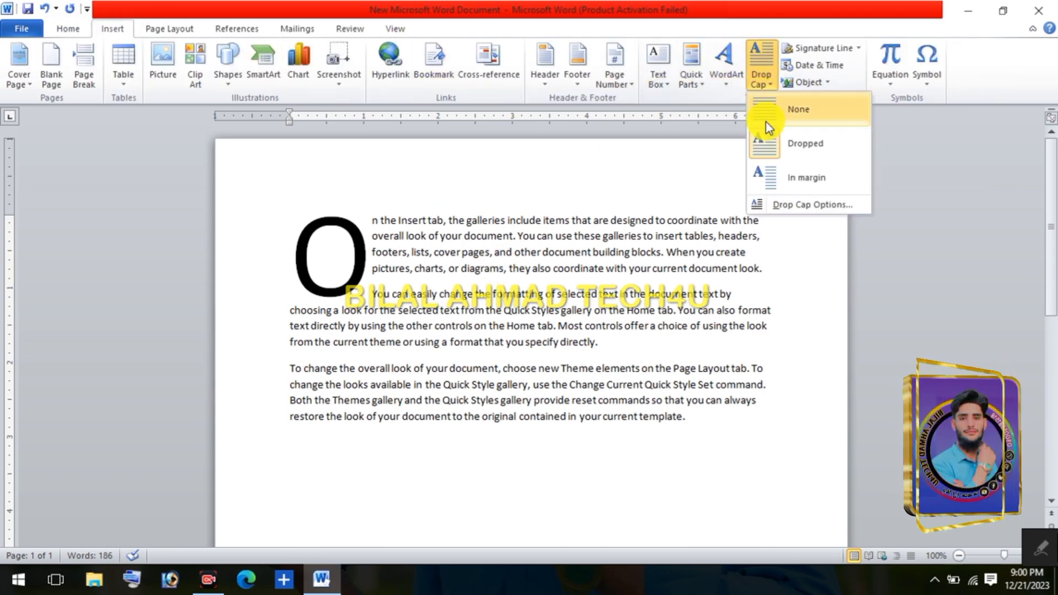
pyautogui.click(771, 178)
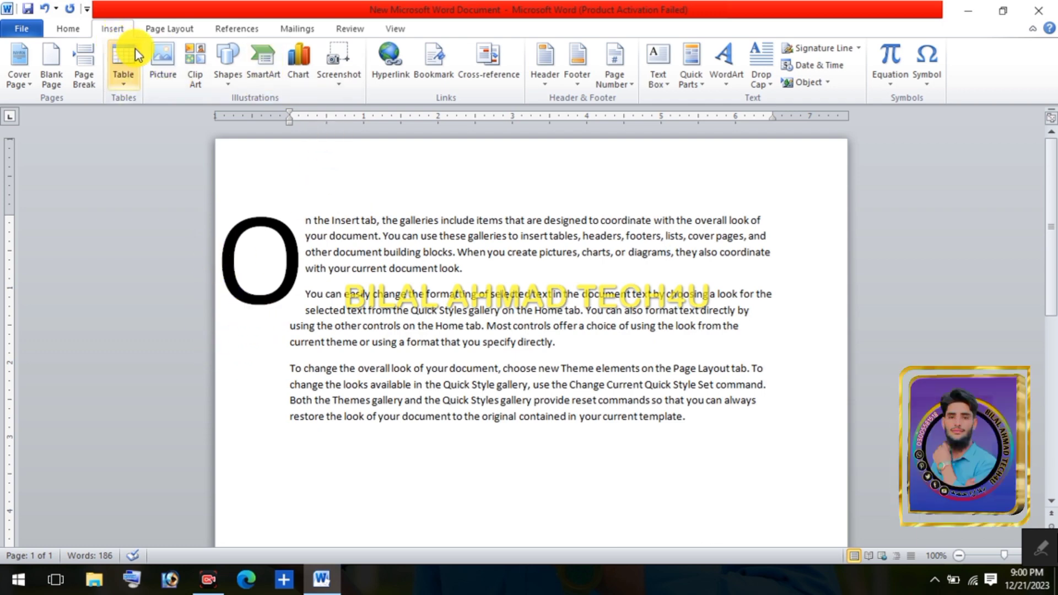
# Open the Drop Cap options and set the position to Dropped.
pyautogui.click(759, 71)
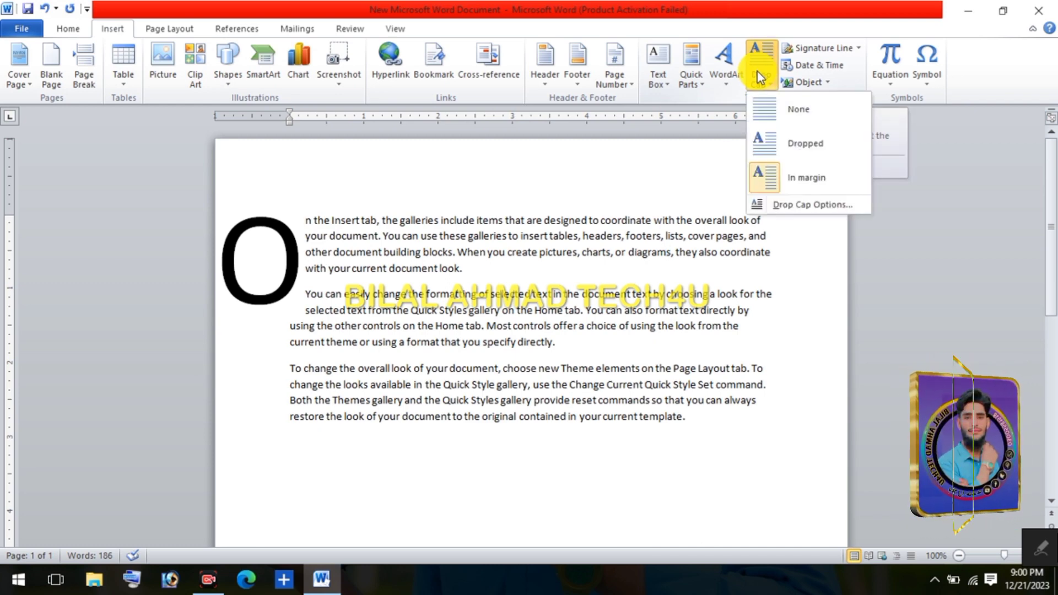
pyautogui.click(779, 204)
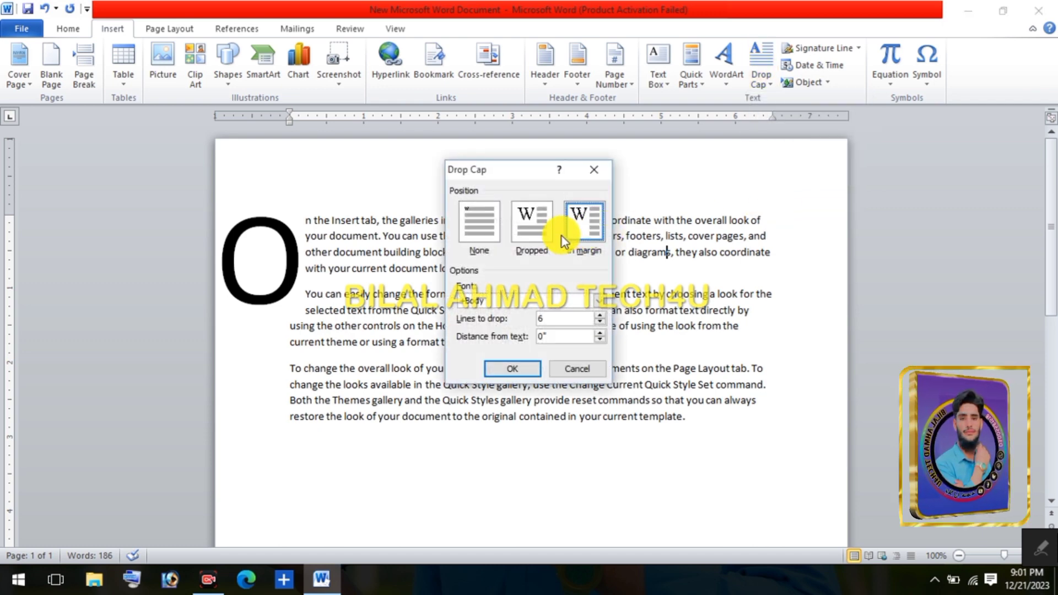
pyautogui.click(529, 234)
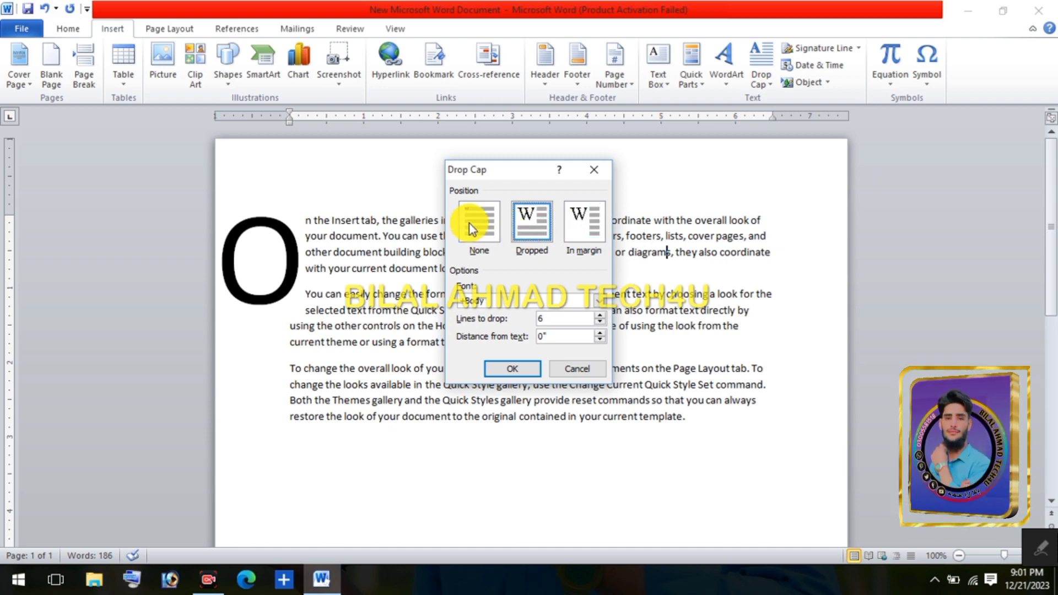
pyautogui.click(602, 303)
pyautogui.scroll(-5, 541, 342)
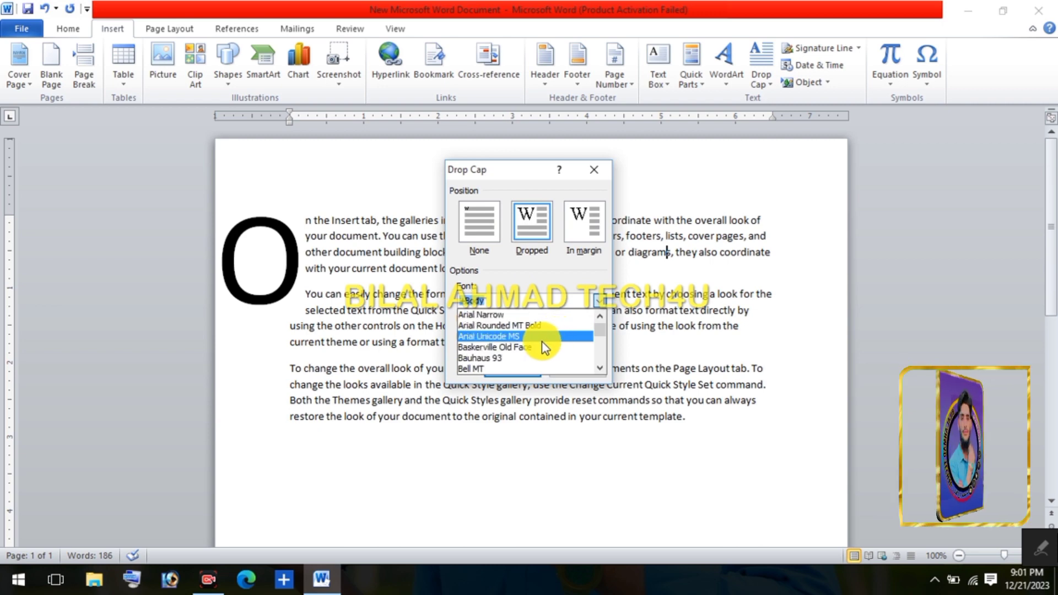
pyautogui.scroll(3, 523, 341)
pyautogui.scroll(-9, 523, 340)
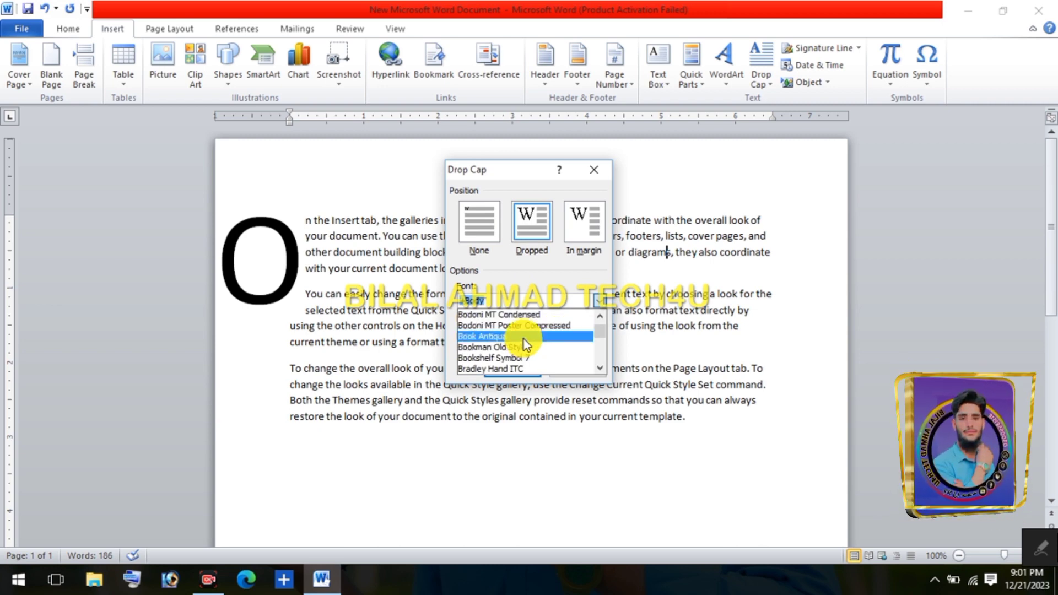
pyautogui.scroll(-7, 524, 339)
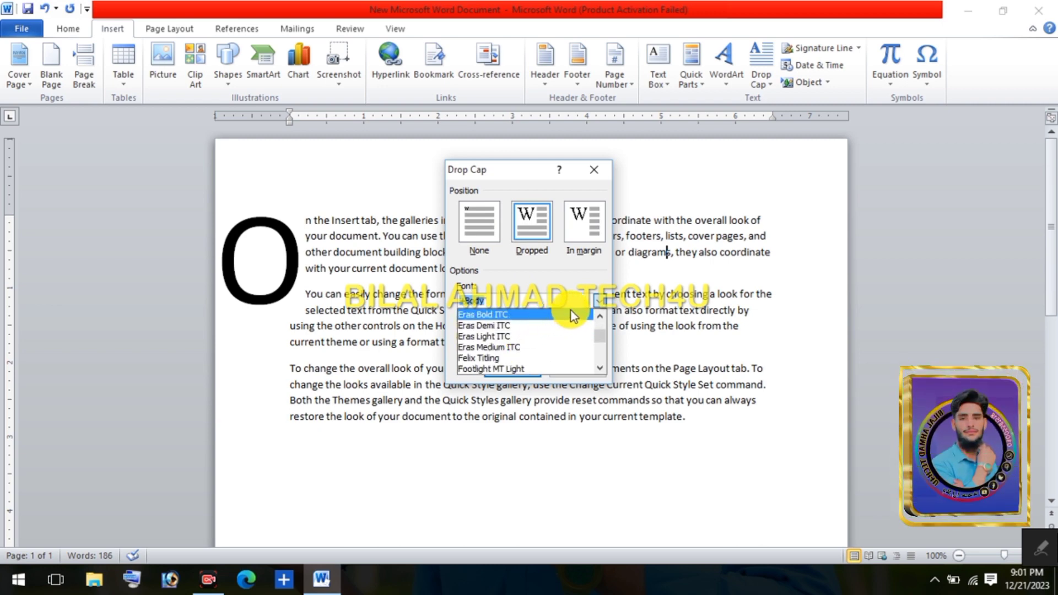
pyautogui.click(598, 304)
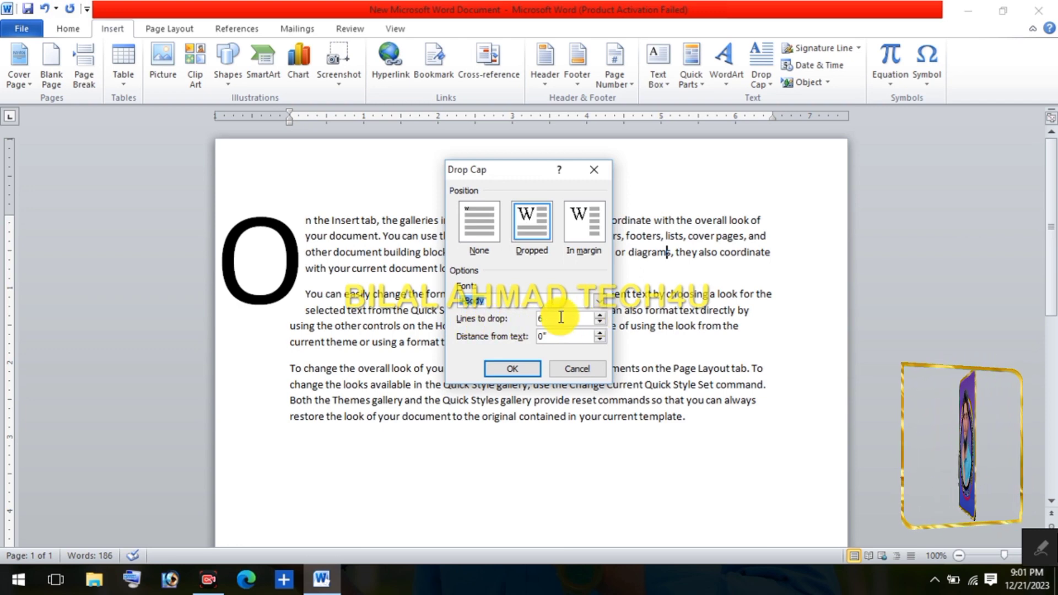
# Set the drop cap to 8 lines with a 0.3" distance from text and apply the options.
pyautogui.click(599, 323)
pyautogui.click(599, 317)
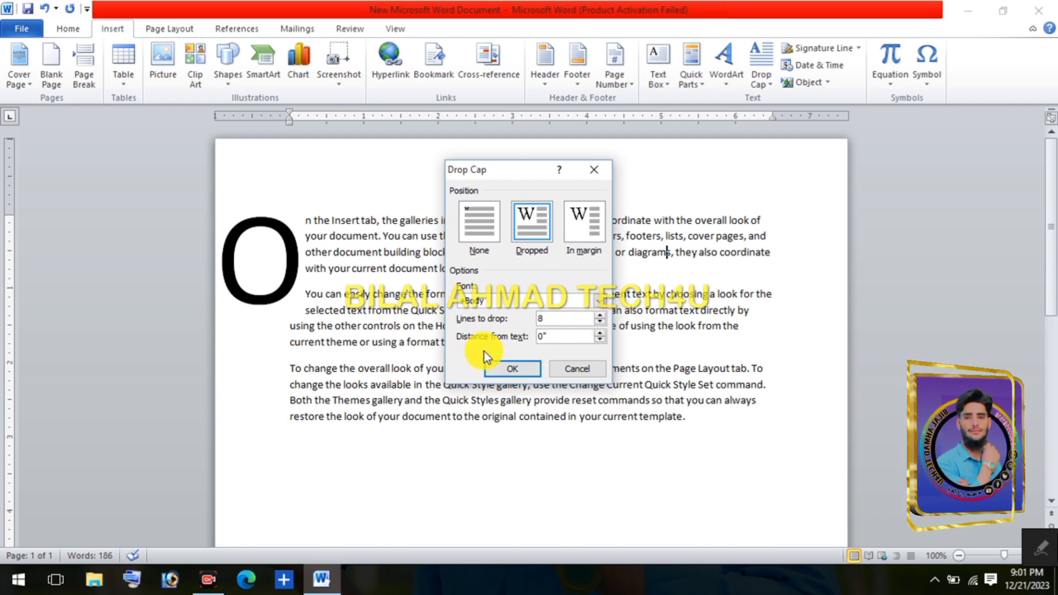
pyautogui.click(600, 333)
pyautogui.click(599, 333)
pyautogui.click(599, 333)
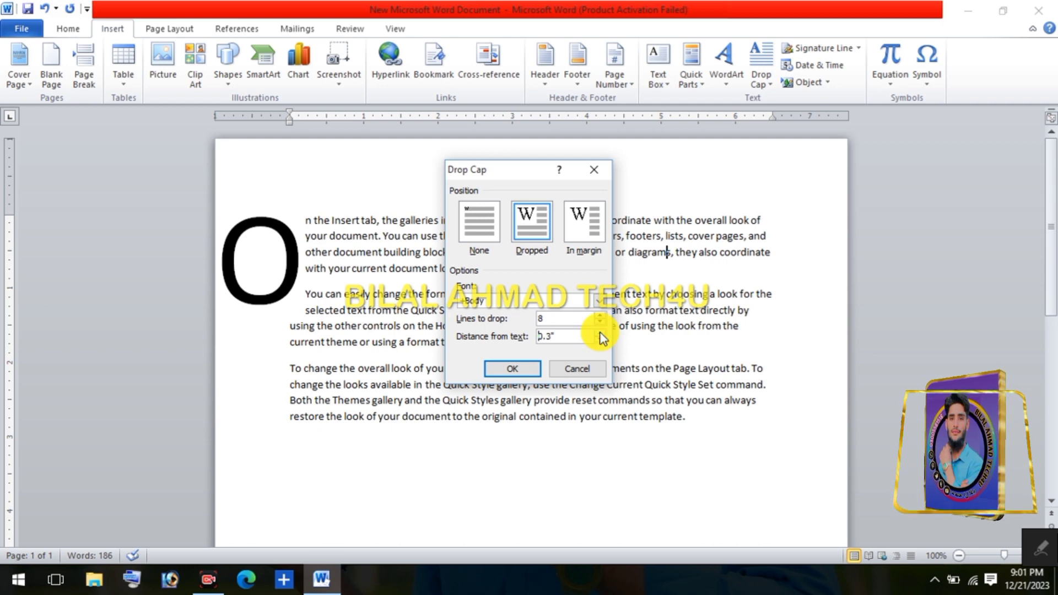
pyautogui.click(499, 368)
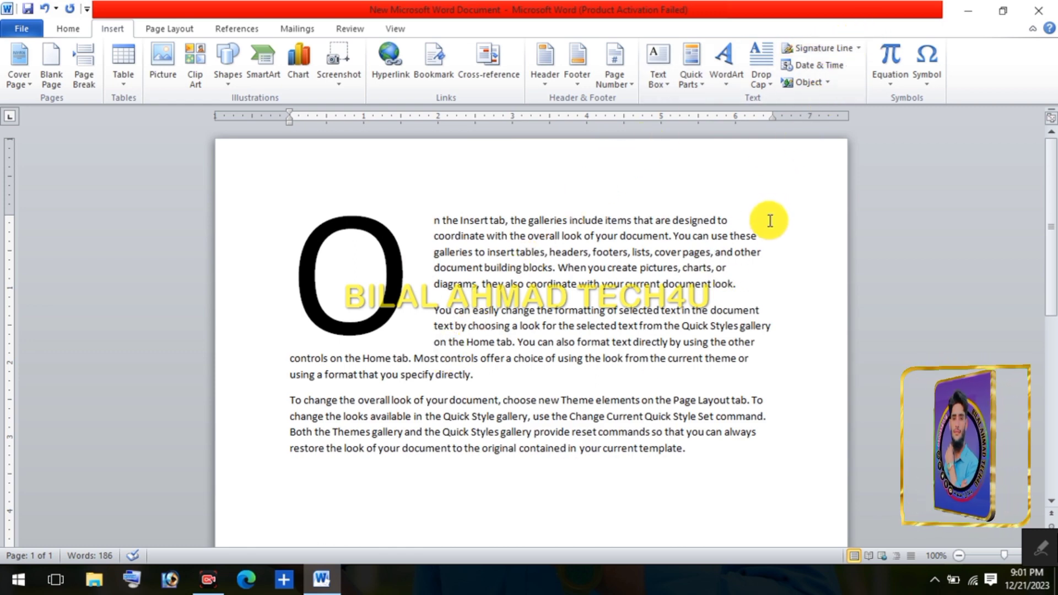
# Delete all the text in the document, including the drop cap.
pyautogui.hotkey('ctrl', 'a')
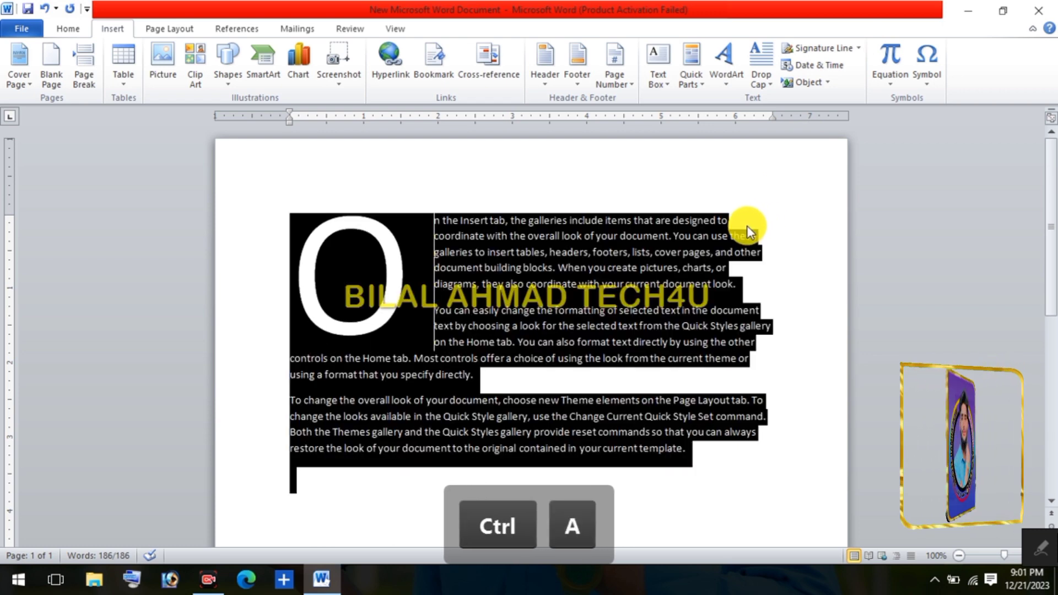
pyautogui.press('BackSpace')
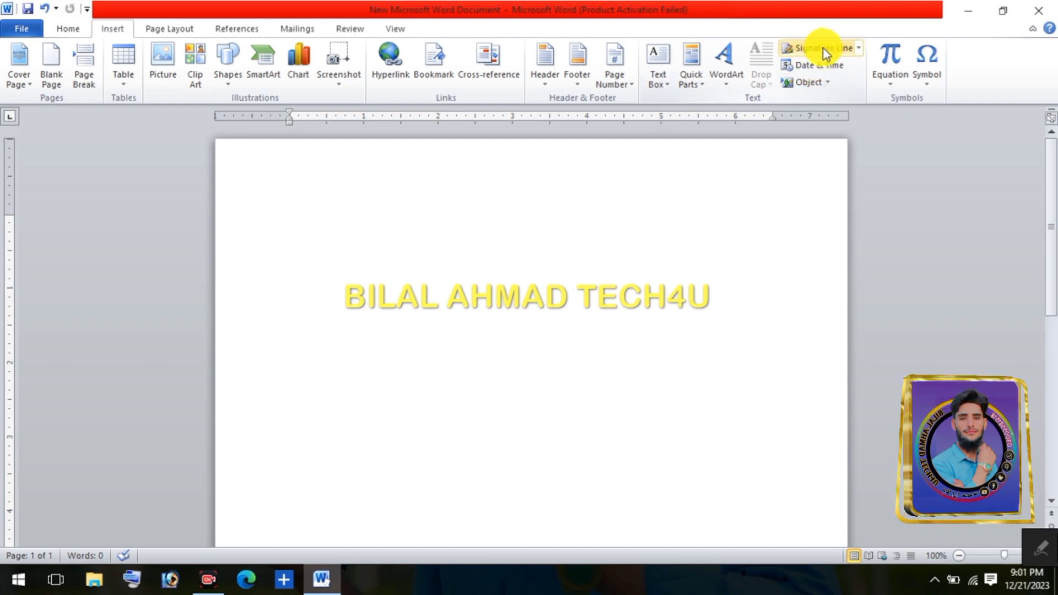
# Start a Microsoft Office signature line and enter the suggested signer's name in its setup.
pyautogui.click(858, 51)
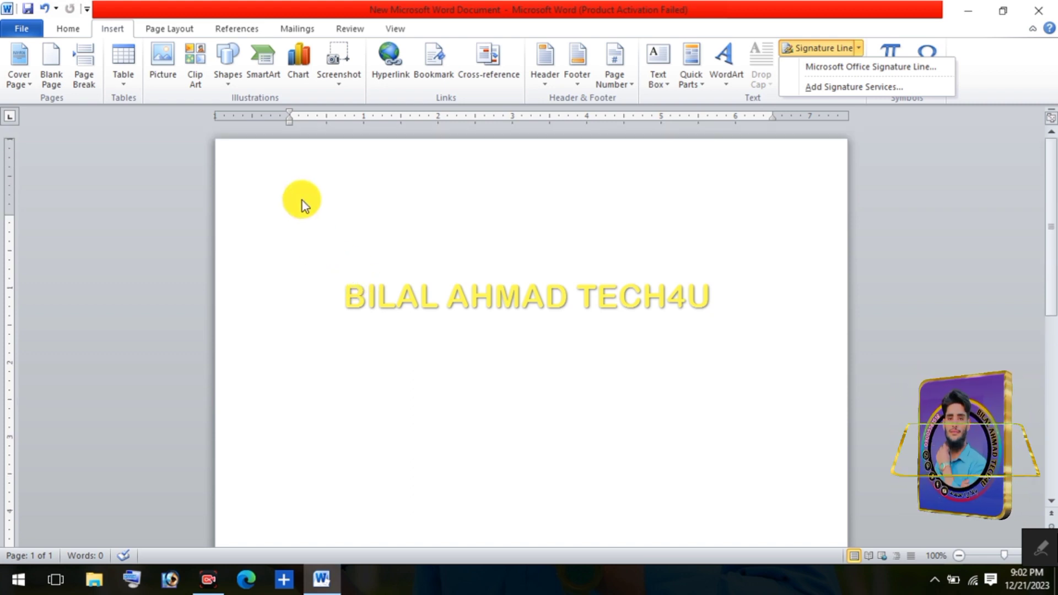
pyautogui.click(832, 66)
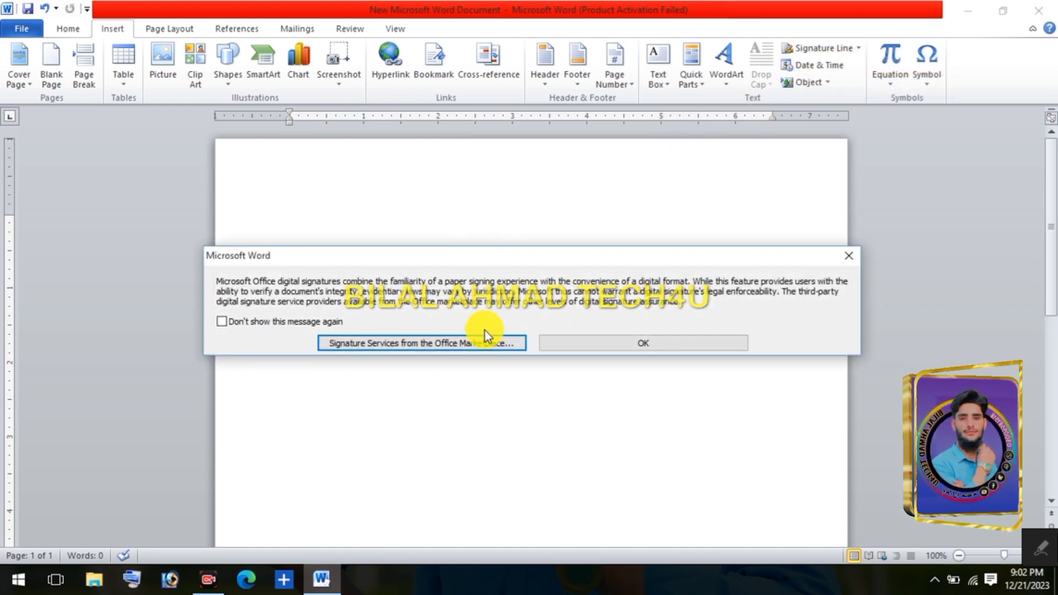
pyautogui.click(606, 341)
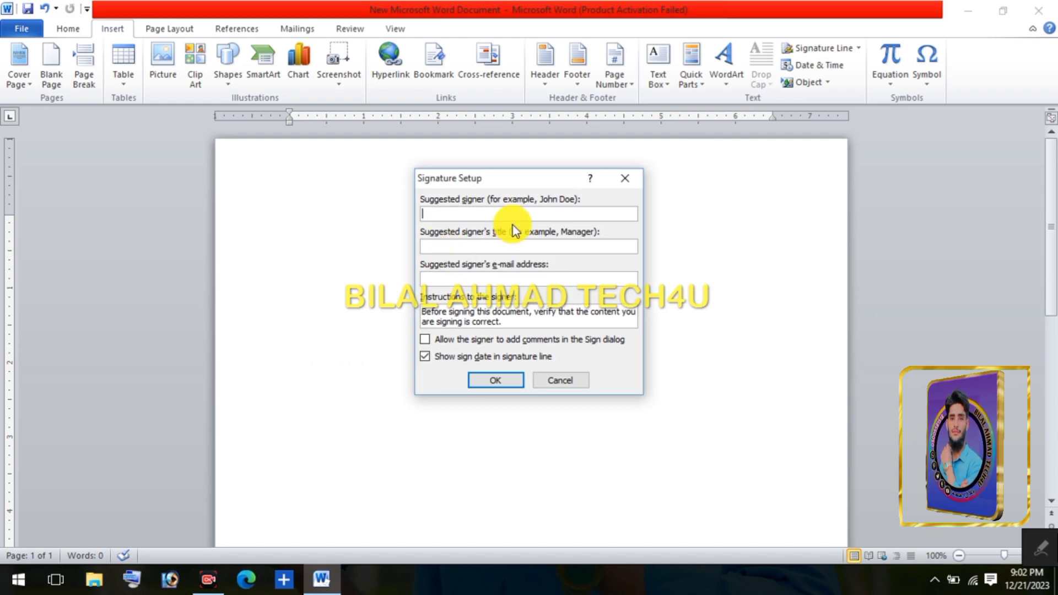
pyautogui.click(464, 217)
pyautogui.write('B')
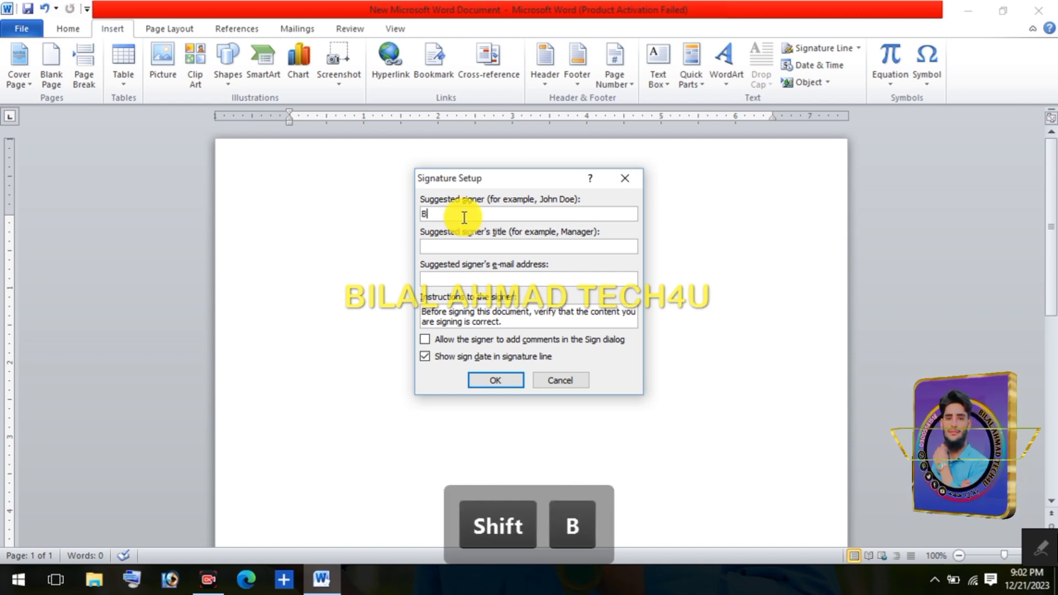
pyautogui.write('ilal')
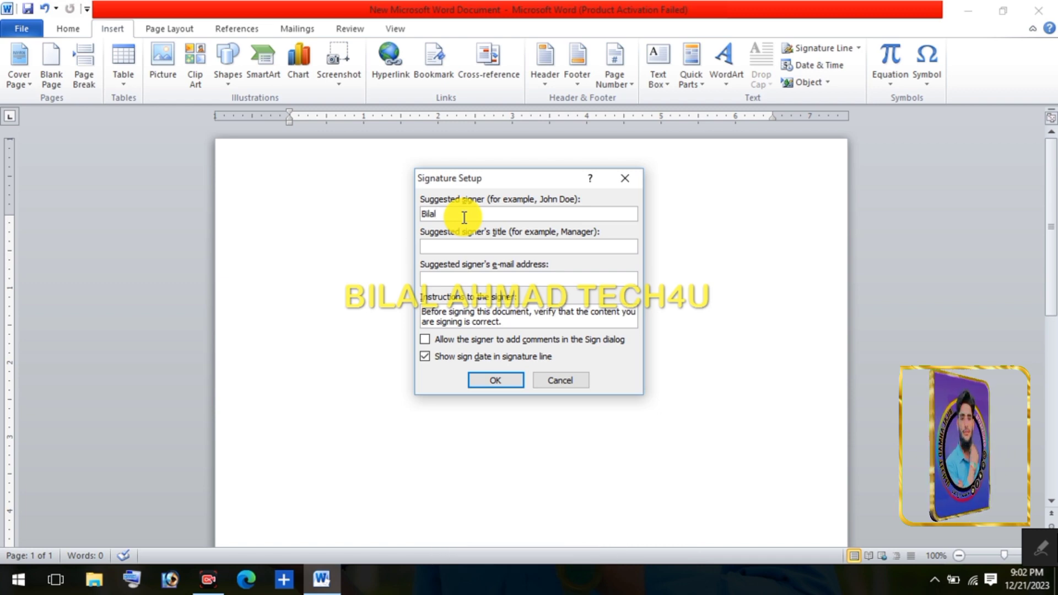
pyautogui.press('Tab')
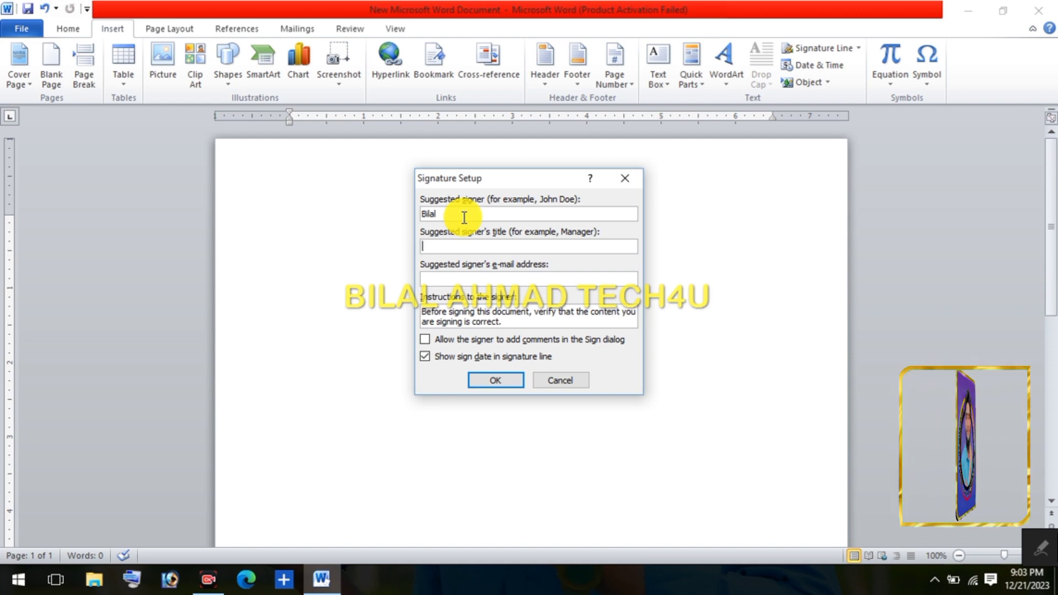
# Set the suggested signer's title to "Student" and insert the signature line with the e-mail address left blank.
pyautogui.press('Tab')
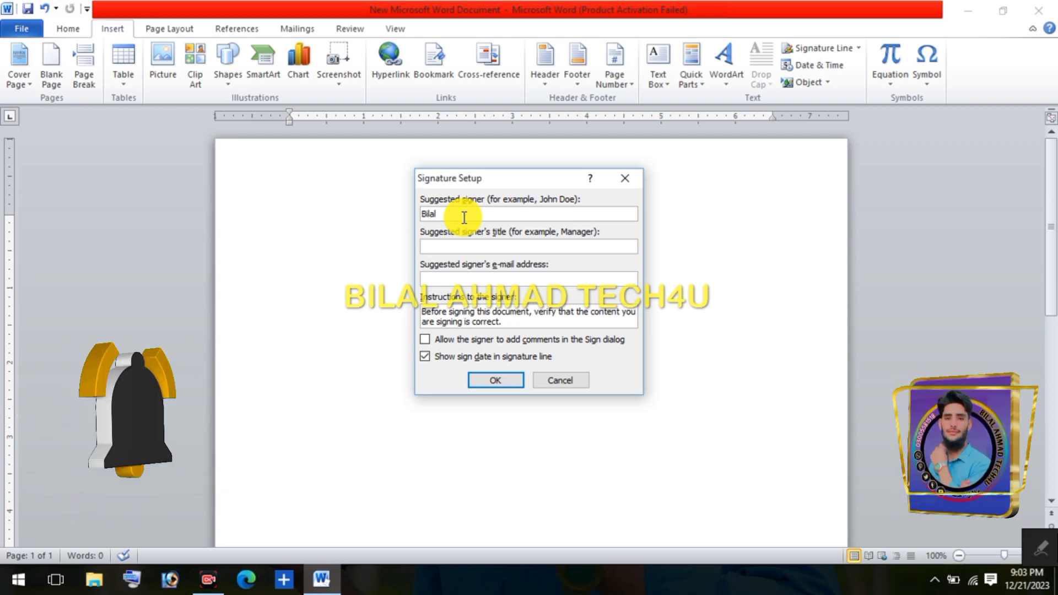
pyautogui.press('shift')
pyautogui.write('St')
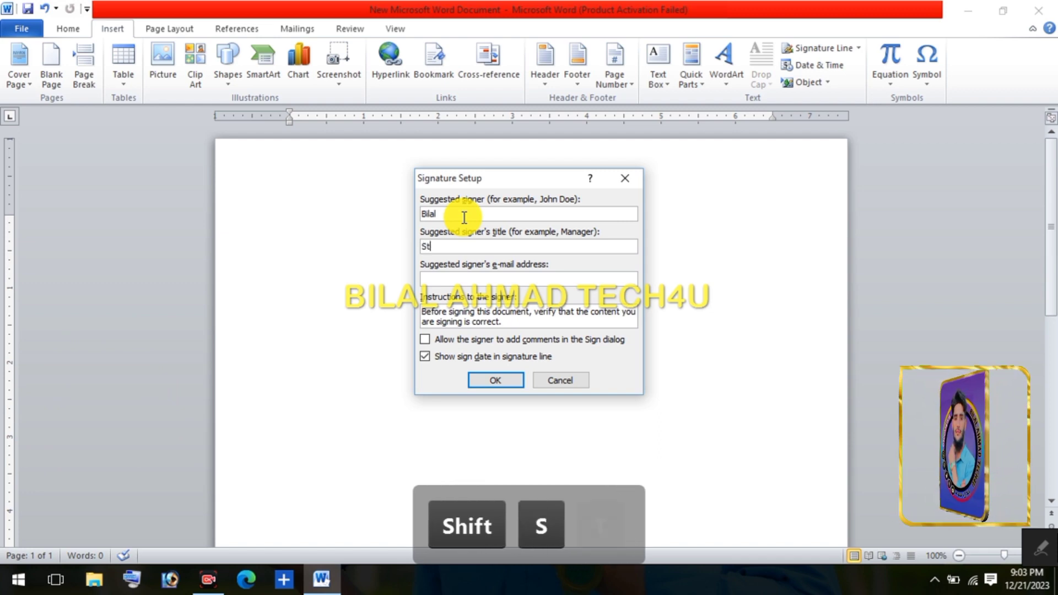
pyautogui.write('ude')
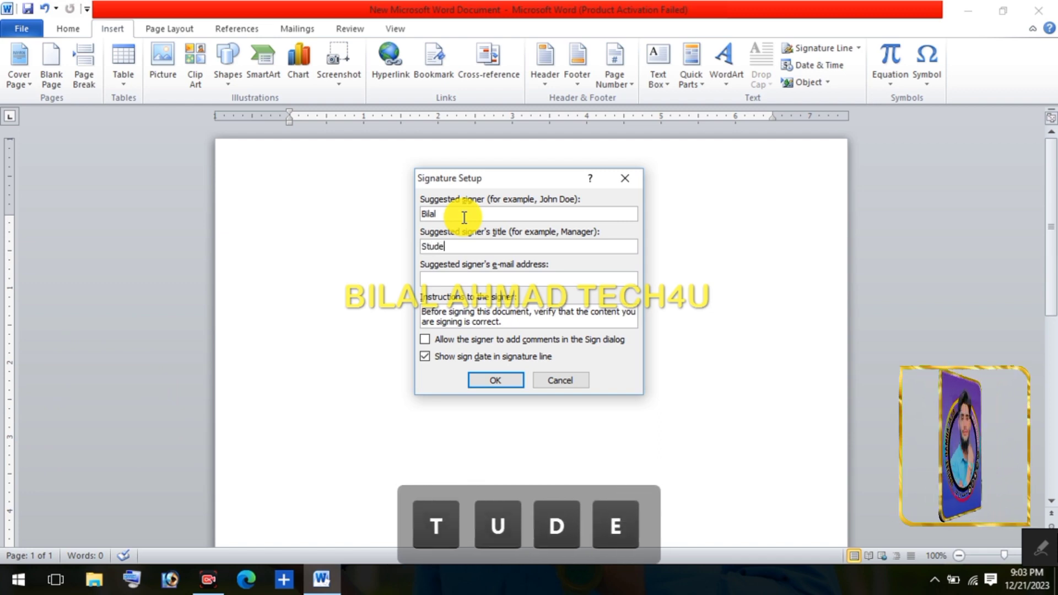
pyautogui.write('nt')
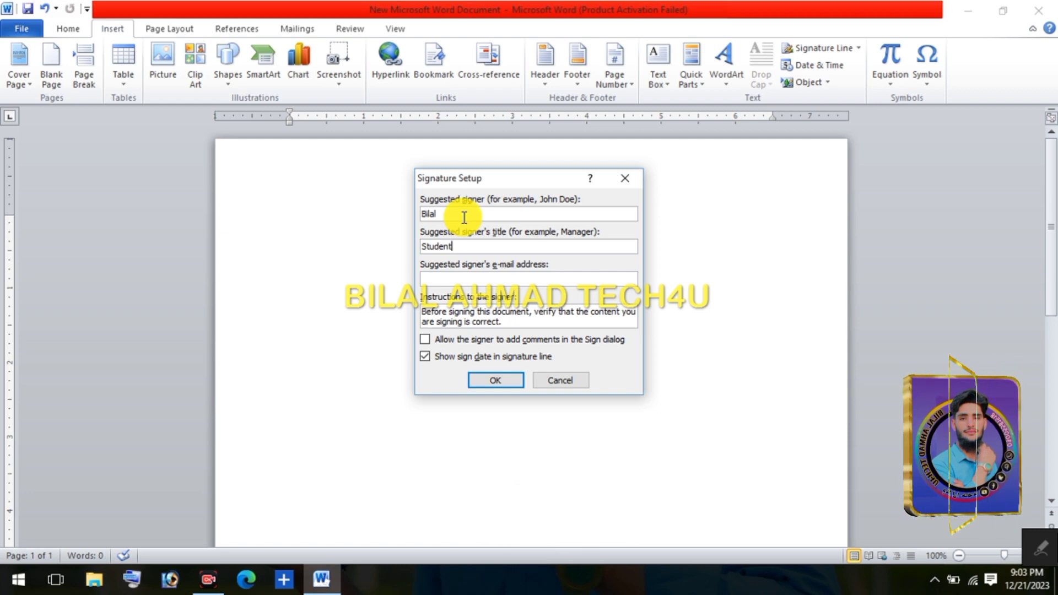
pyautogui.press('Tab')
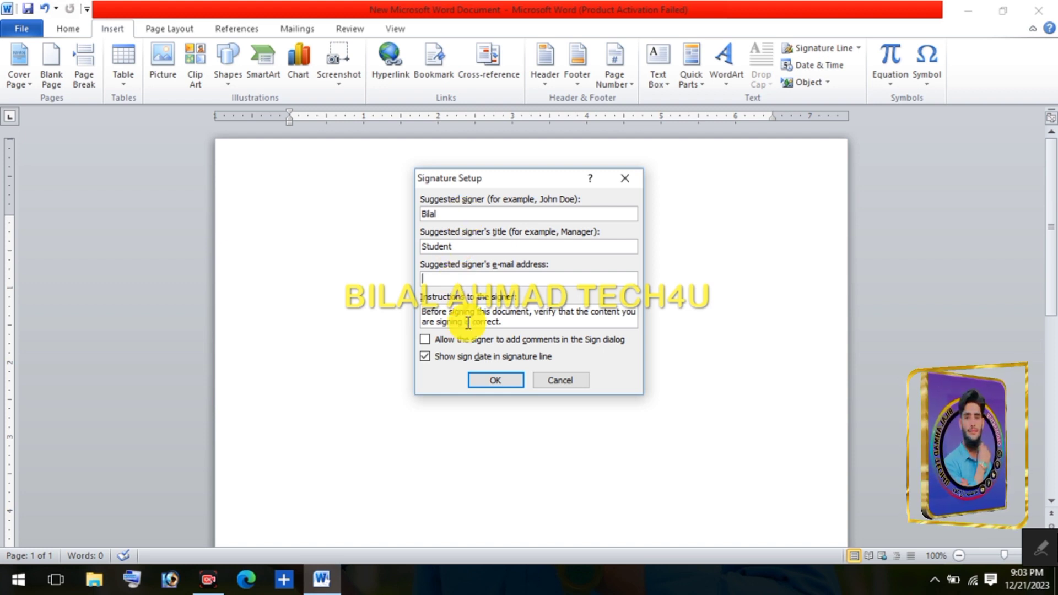
pyautogui.click(492, 380)
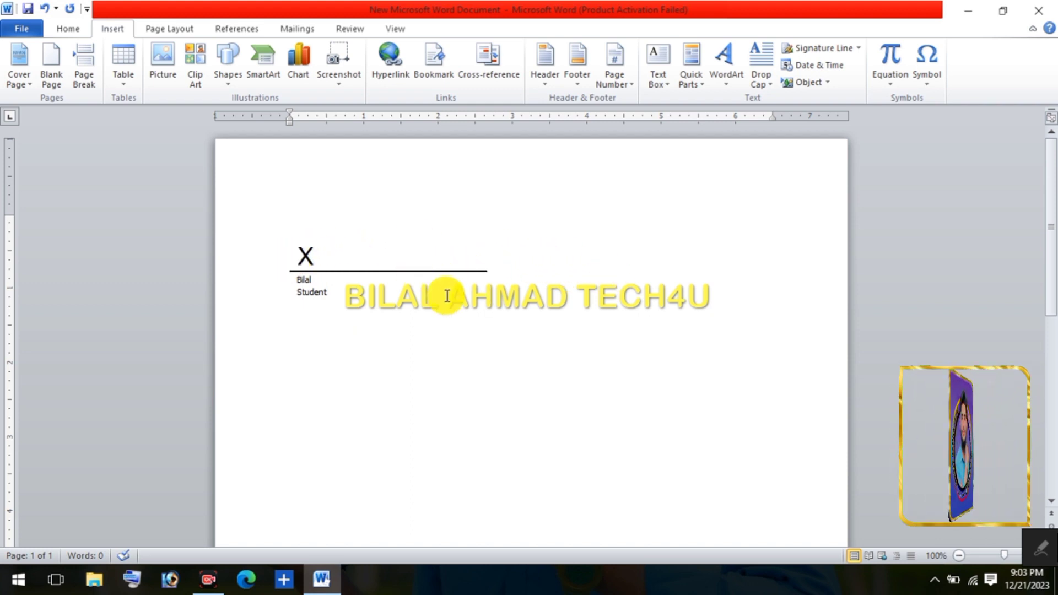
# Select the inserted signature line and show its picture formatting options.
pyautogui.click(395, 265)
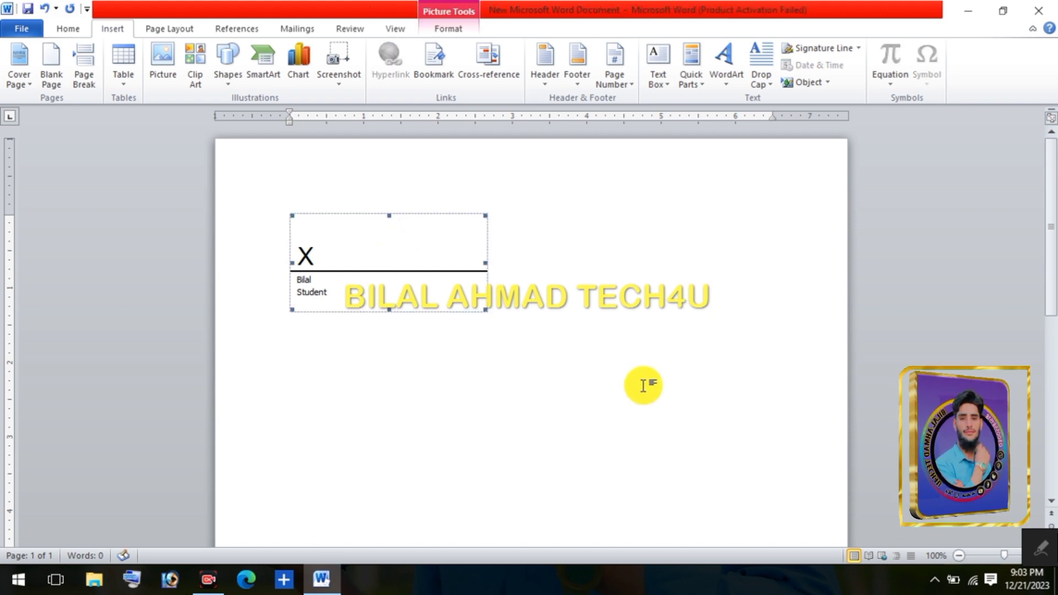
pyautogui.click(600, 365)
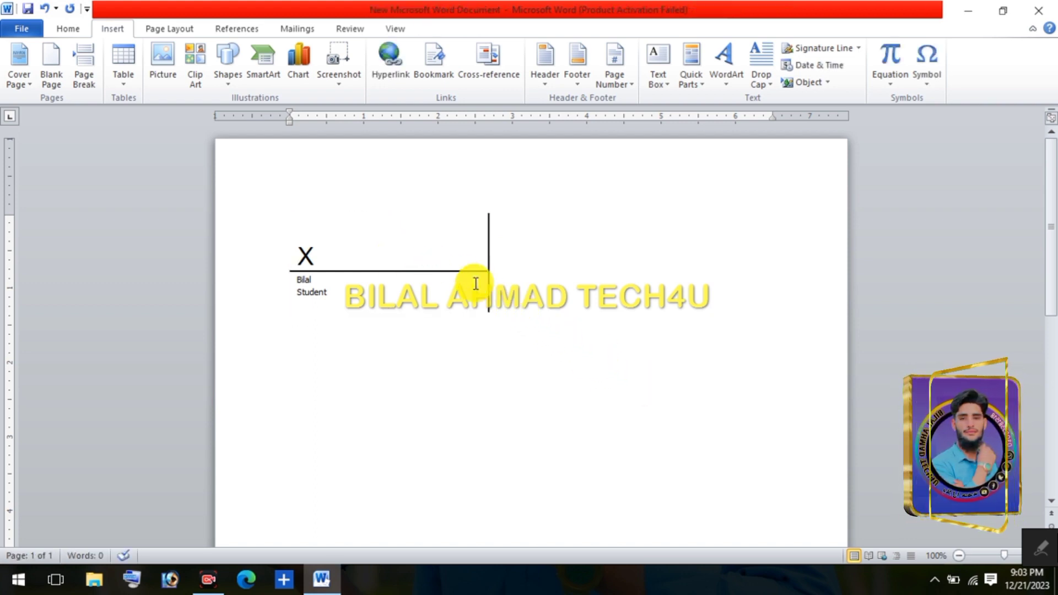
pyautogui.click(430, 248)
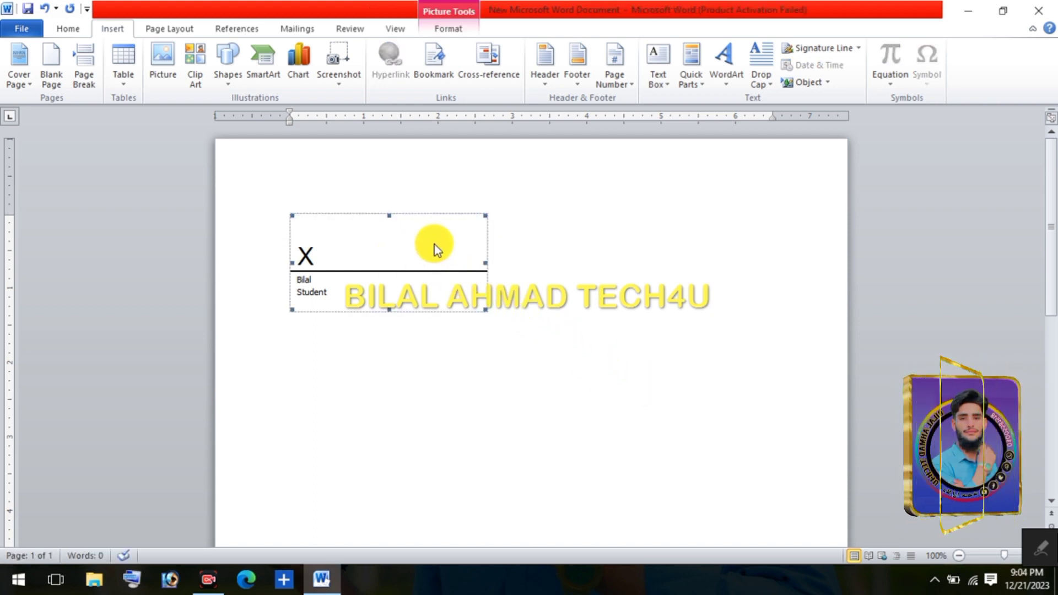
pyautogui.click(449, 29)
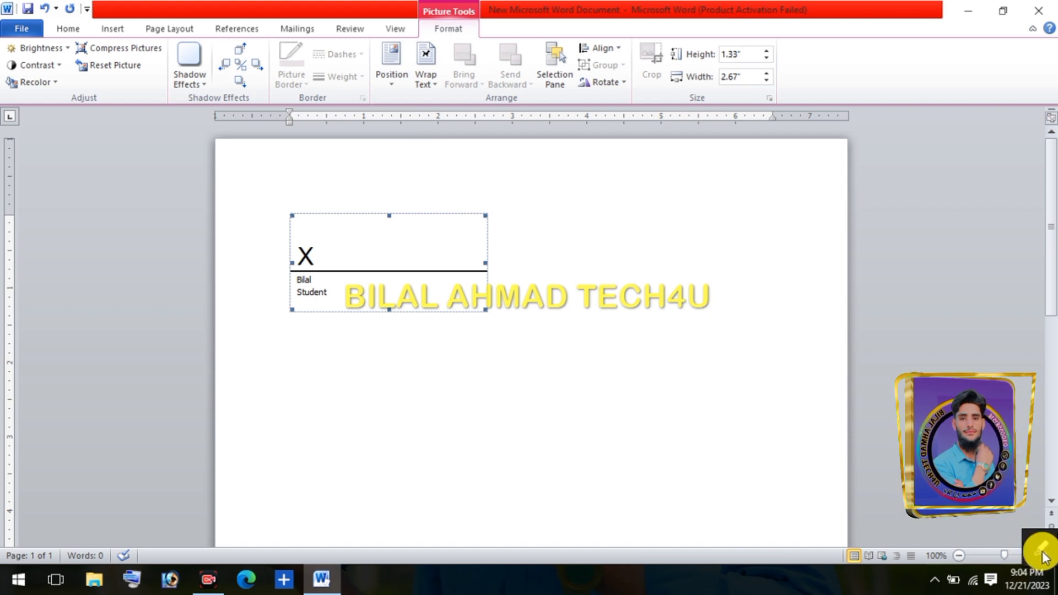
pyautogui.click(1024, 549)
pyautogui.click(847, 548)
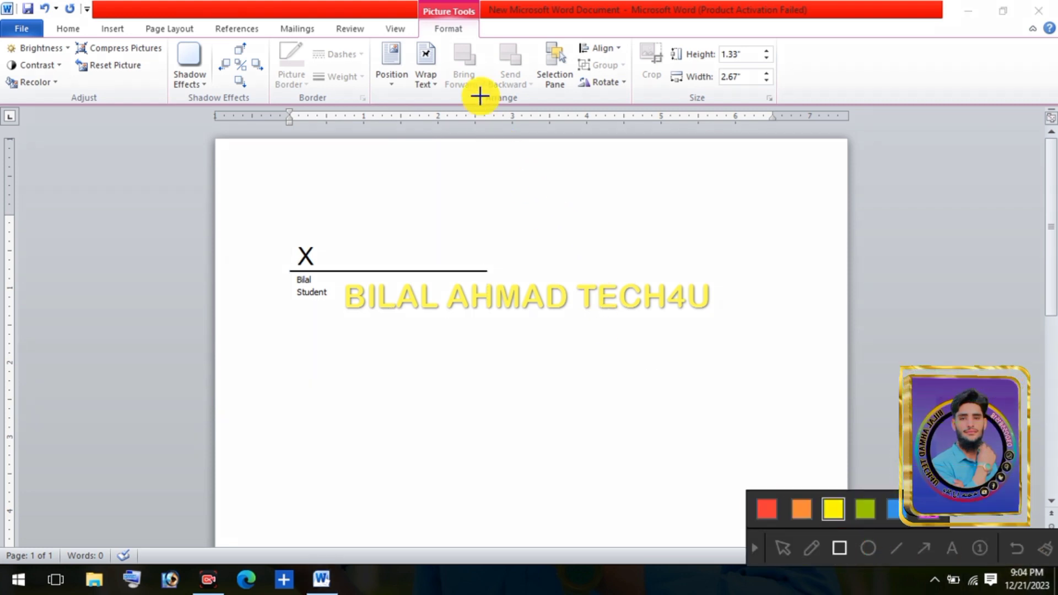
pyautogui.moveTo(400, 37); pyautogui.dragTo(444, 99)
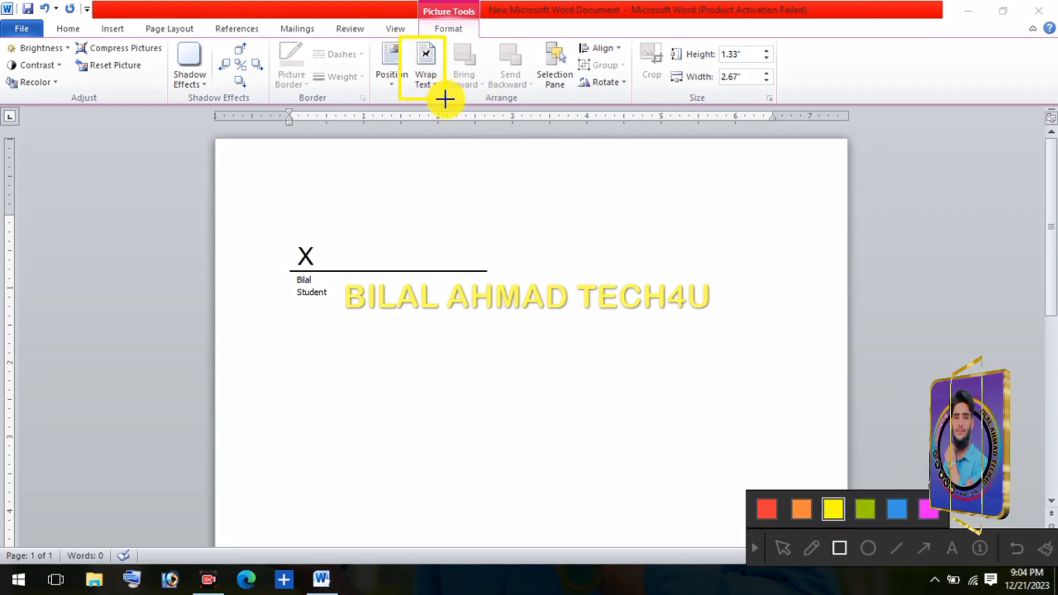
pyautogui.click(768, 510)
pyautogui.click(761, 554)
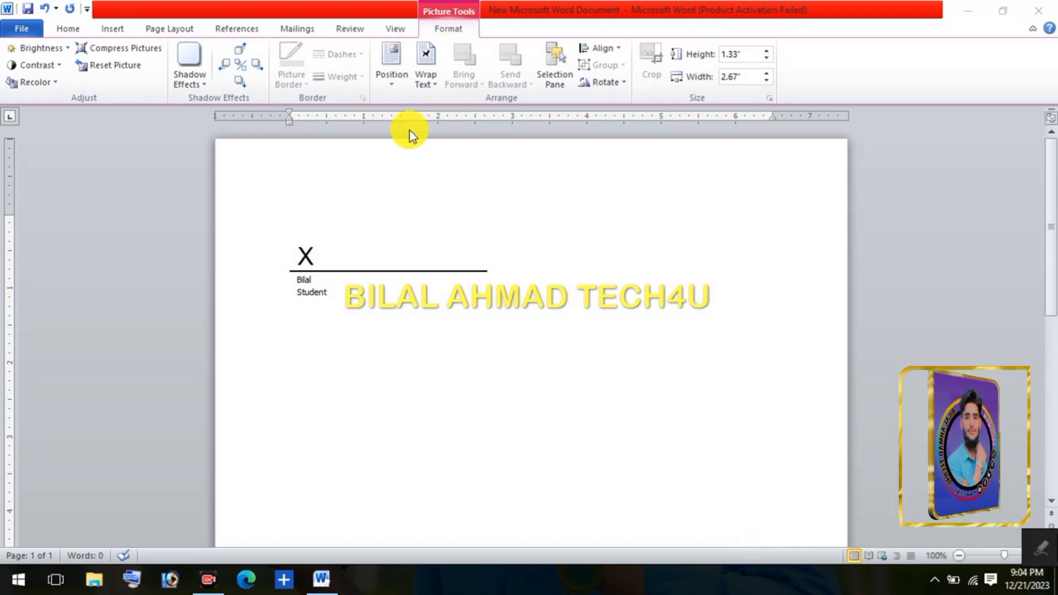
# Set the signature line's text wrapping to In Front of Text and move it freely to near the middle of the page.
pyautogui.click(432, 81)
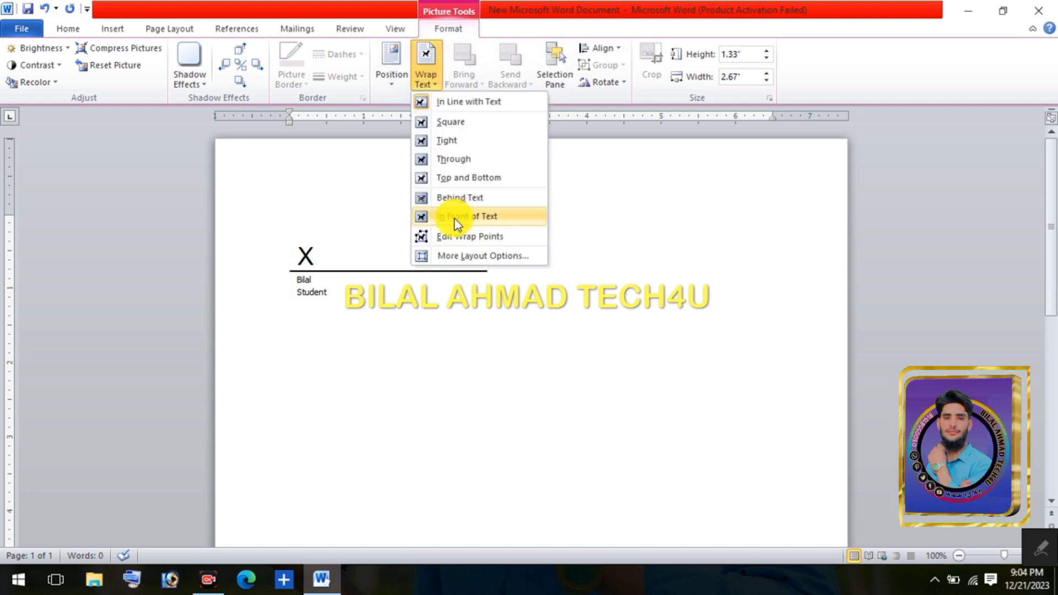
pyautogui.click(455, 216)
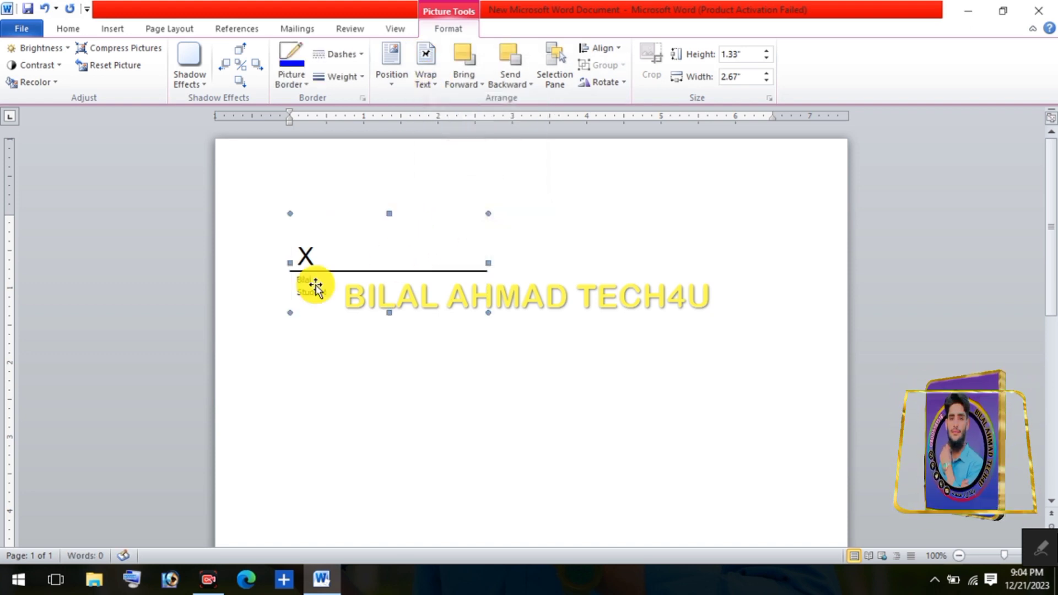
pyautogui.moveTo(396, 275)
pyautogui.mouseDown()
pyautogui.moveTo(496, 379)
pyautogui.moveTo(582, 382)
pyautogui.moveTo(571, 383)
pyautogui.moveTo(572, 349)
pyautogui.moveTo(406, 428)
pyautogui.moveTo(642, 447)
pyautogui.moveTo(397, 510)
pyautogui.moveTo(366, 446)
pyautogui.moveTo(522, 418)
pyautogui.moveTo(545, 393)
pyautogui.mouseUp()
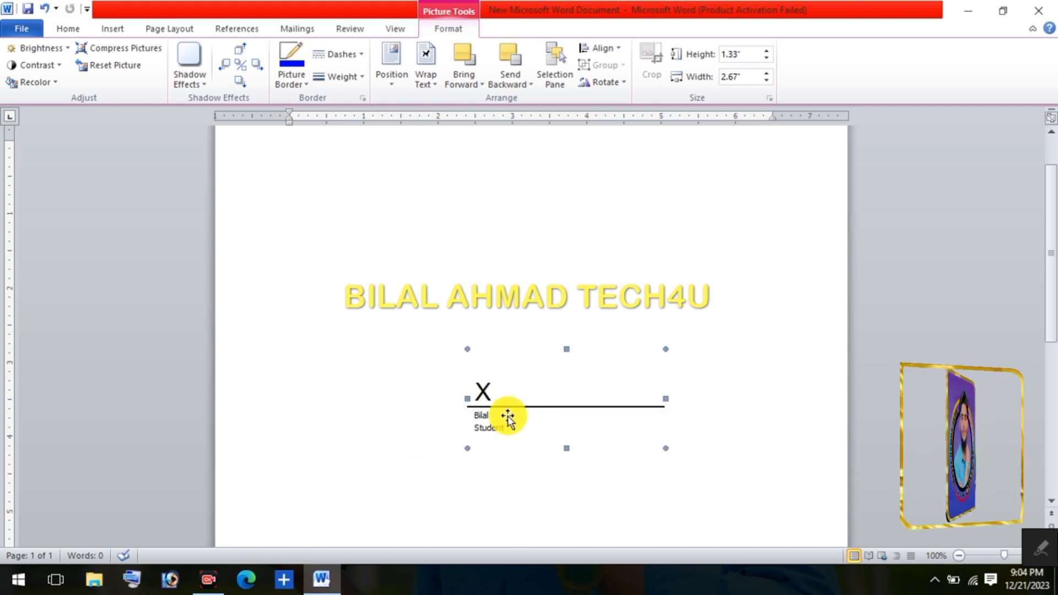
pyautogui.moveTo(542, 405)
pyautogui.mouseDown()
pyautogui.moveTo(362, 397)
pyautogui.moveTo(267, 213)
pyautogui.moveTo(295, 196)
pyautogui.mouseUp()
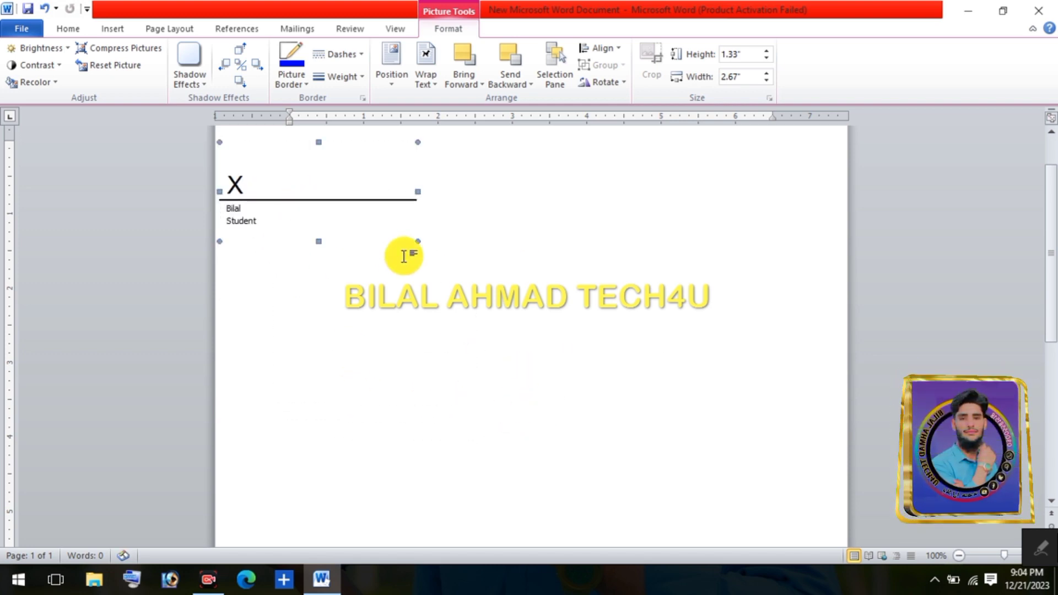
pyautogui.click(480, 348)
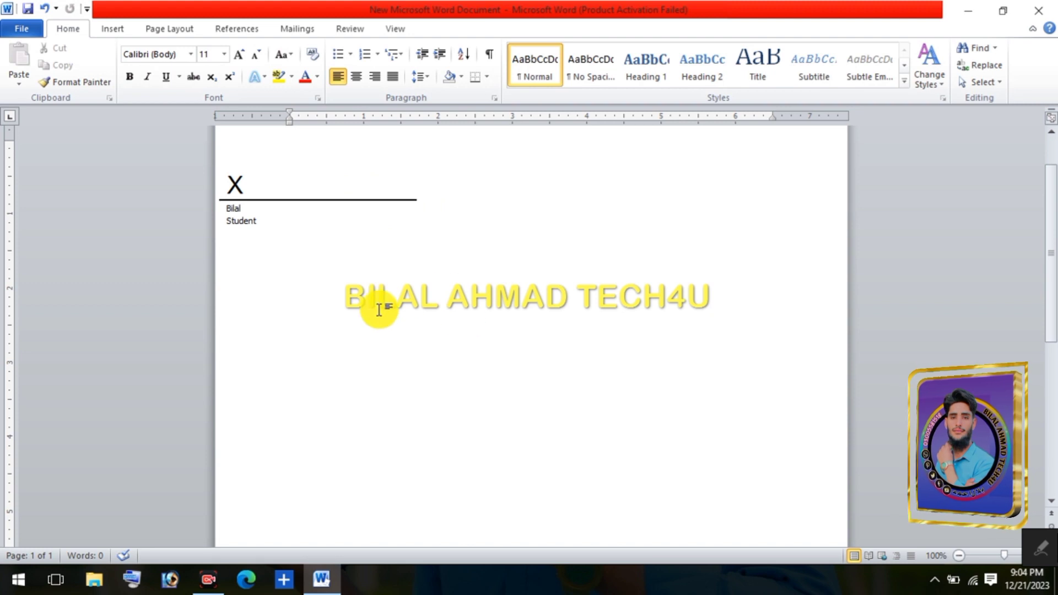
pyautogui.moveTo(323, 190)
pyautogui.mouseDown()
pyautogui.moveTo(489, 312)
pyautogui.moveTo(569, 343)
pyautogui.mouseUp()
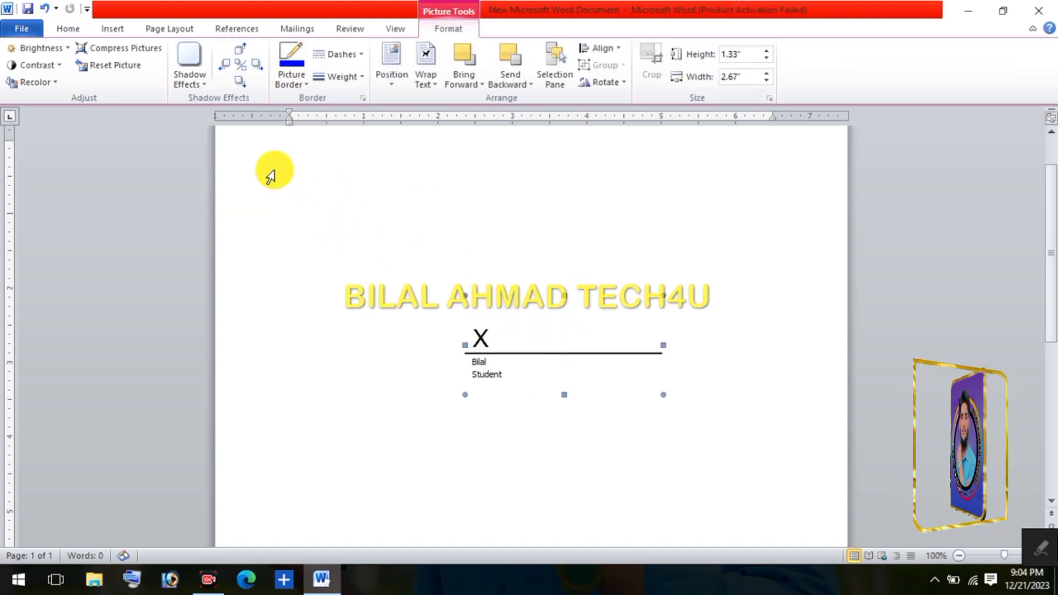
# Draw a text box about 3" wide and 1.55" high in the page's upper-left area, above the signature line.
pyautogui.click(112, 30)
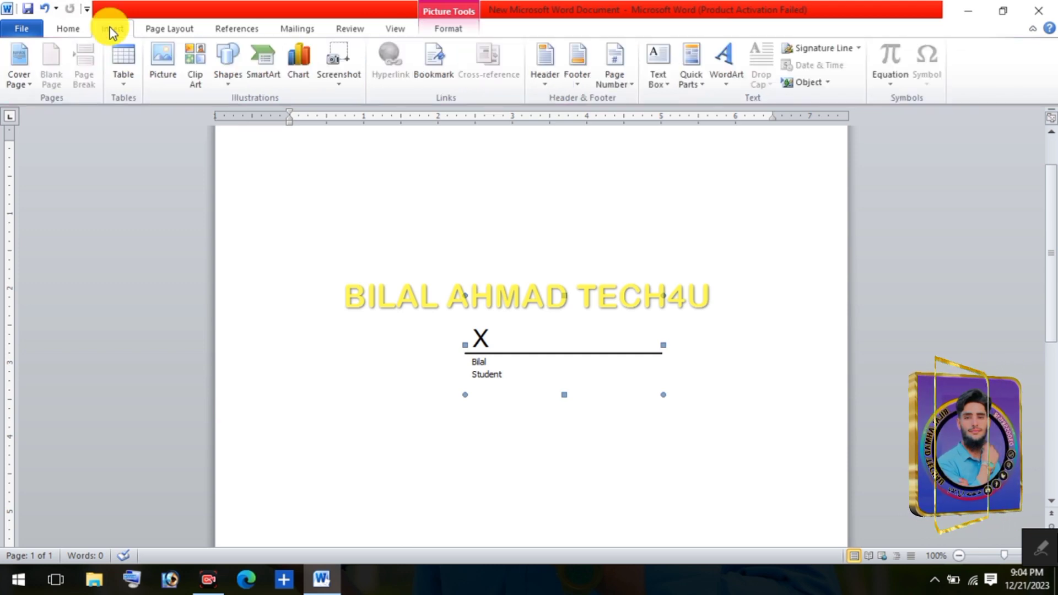
pyautogui.click(234, 76)
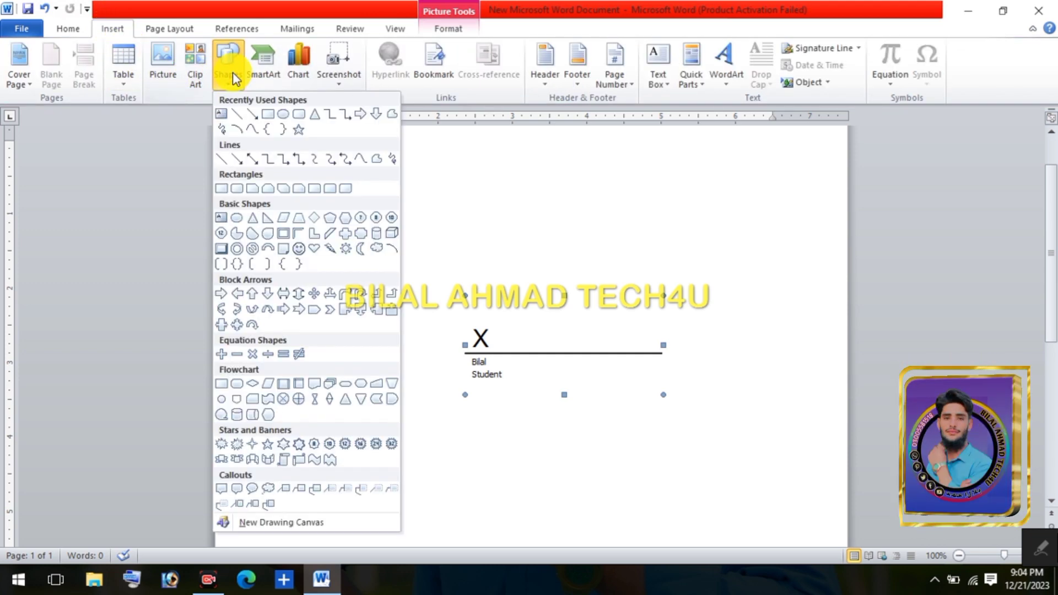
pyautogui.click(222, 115)
pyautogui.moveTo(241, 142); pyautogui.dragTo(465, 257)
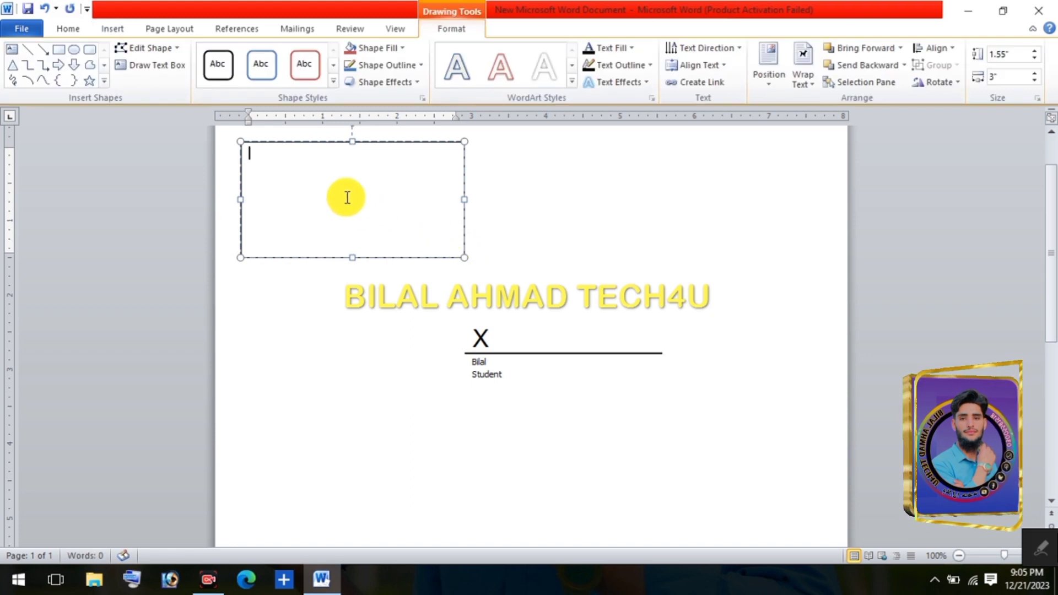
pyautogui.click(330, 186)
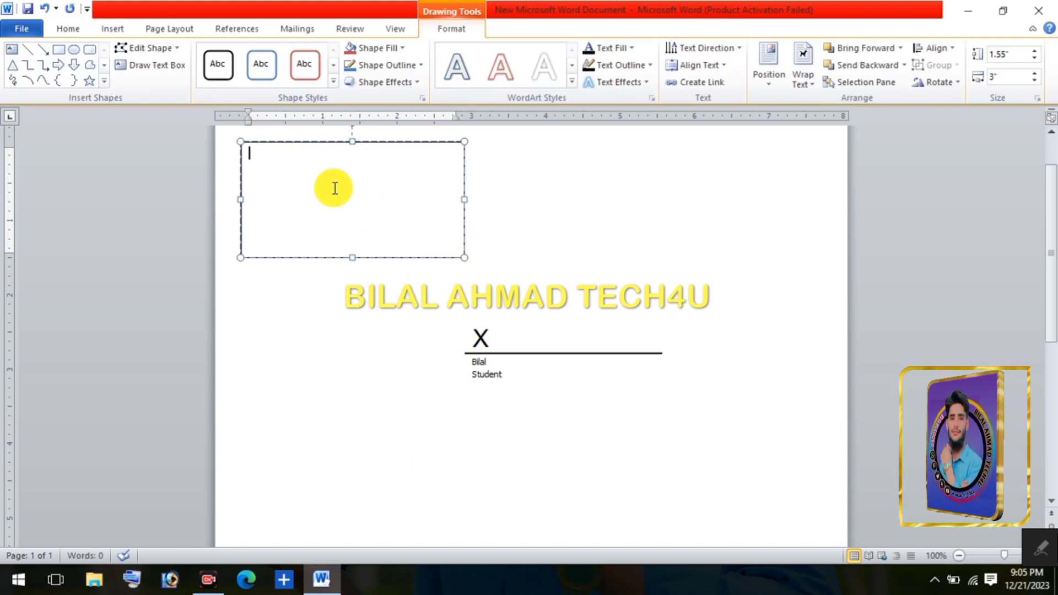
# Create a horizontal line from underscores in the text box and enter the signer's name in capitals beneath it.
pyautogui.write('__________')
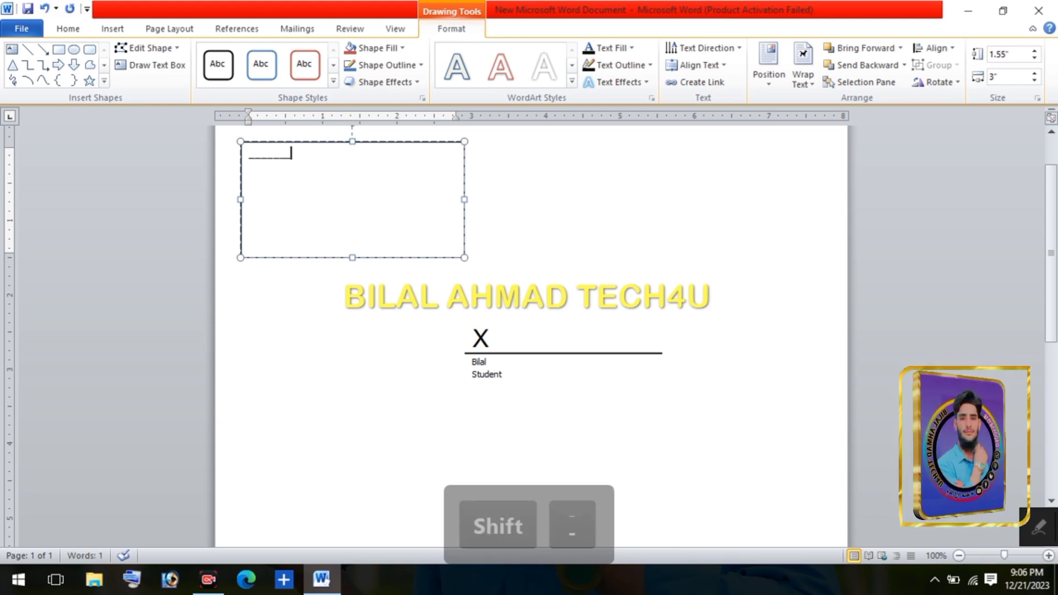
pyautogui.press('Return')
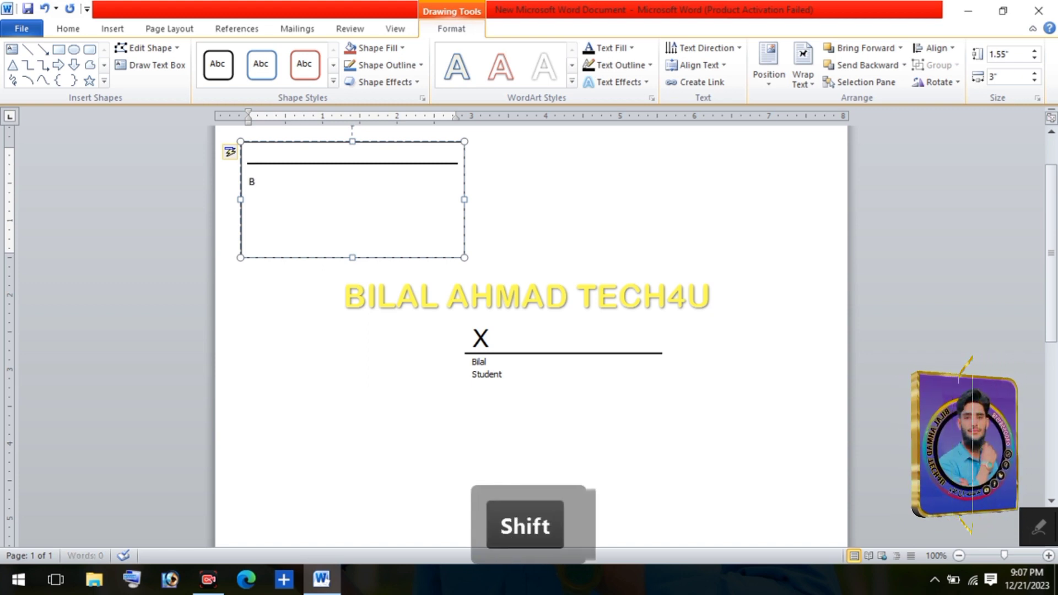
pyautogui.write('Bl')
pyautogui.write('AL')
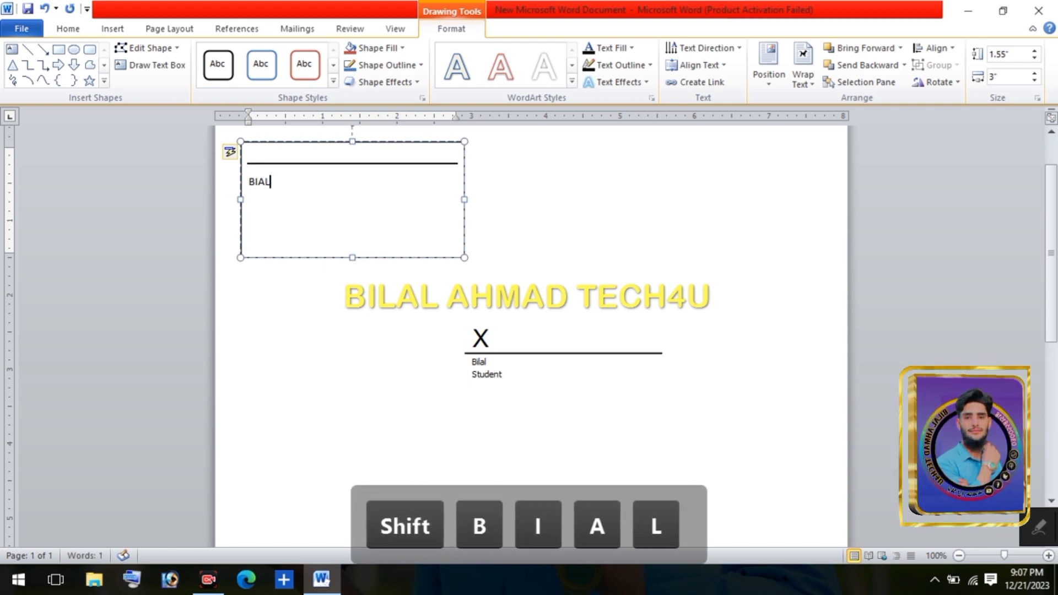
pyautogui.press('Return')
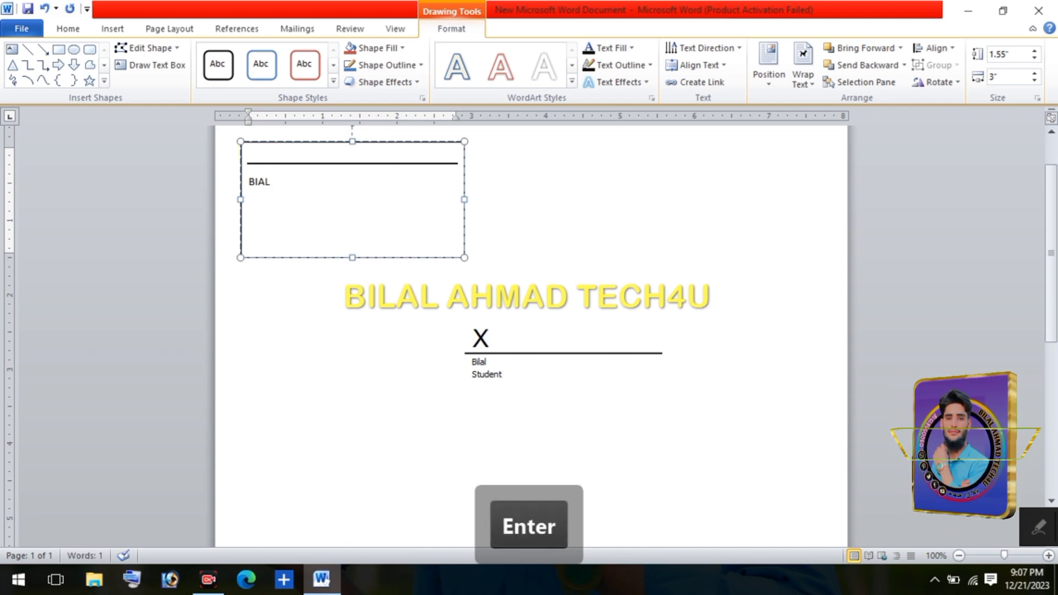